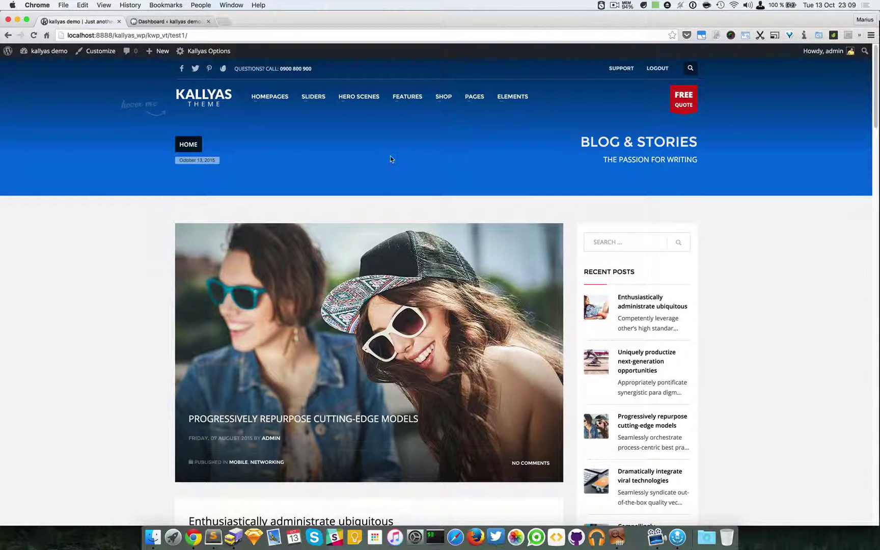
Step: From the SLIDERS menu, open the Laptop Slider and Laptop Slider (Alternative) demos in background tabs
mouse_move(270, 97)
mouse_move(321, 99)
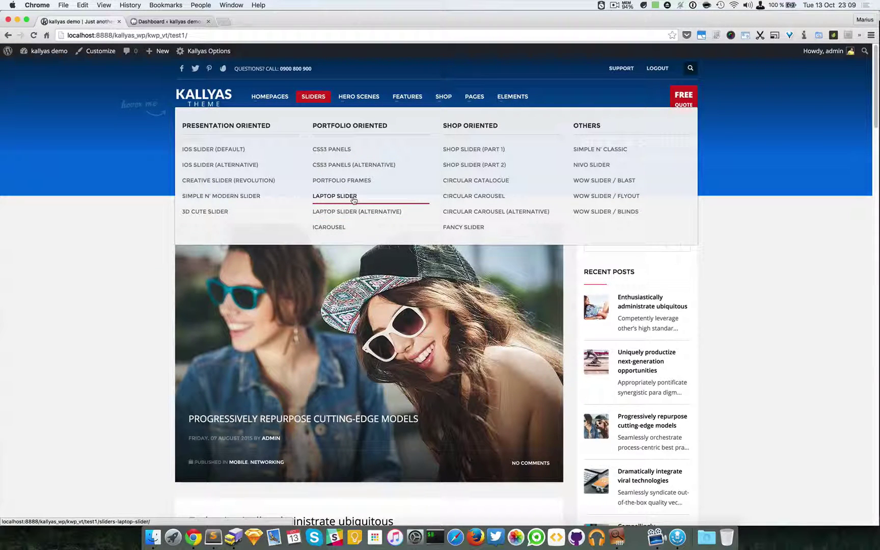
left_click(324, 196, "super")
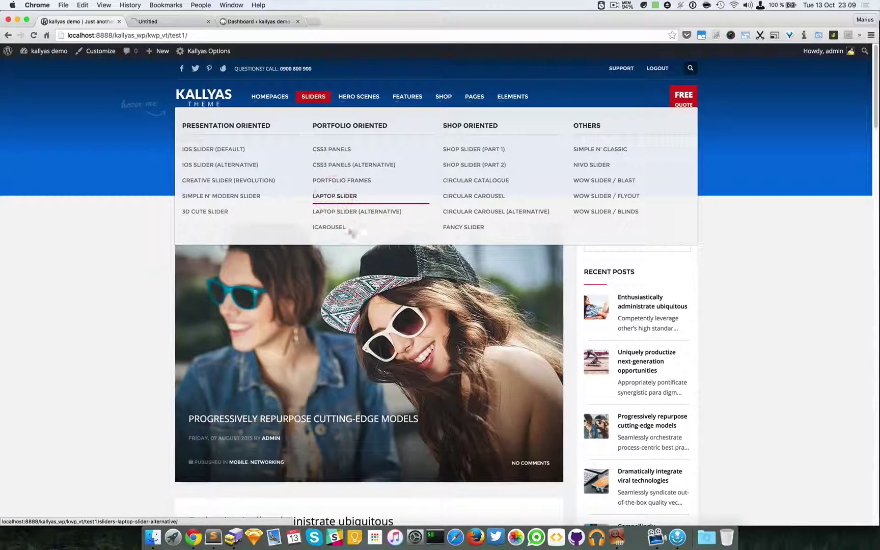
left_click(358, 216, "super")
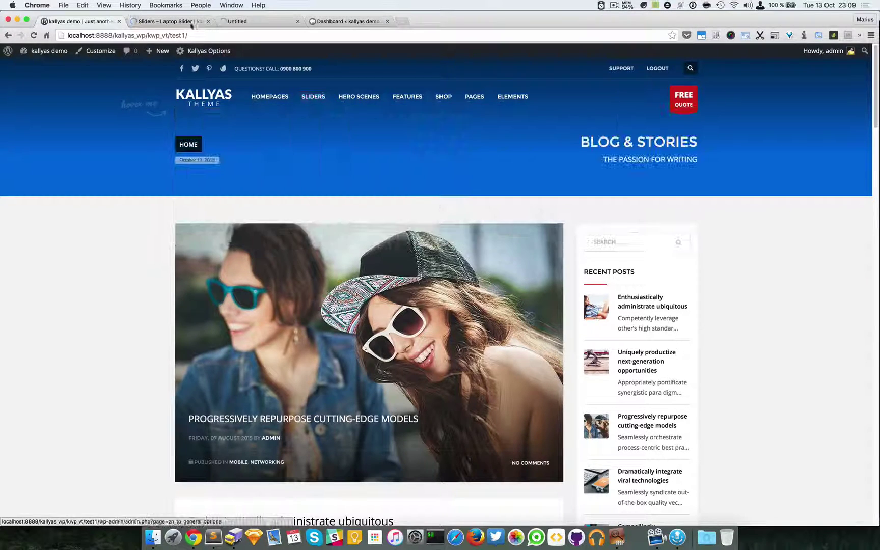
Step: View the Laptop Slider demo page and advance its slider by two slides
left_click(187, 21)
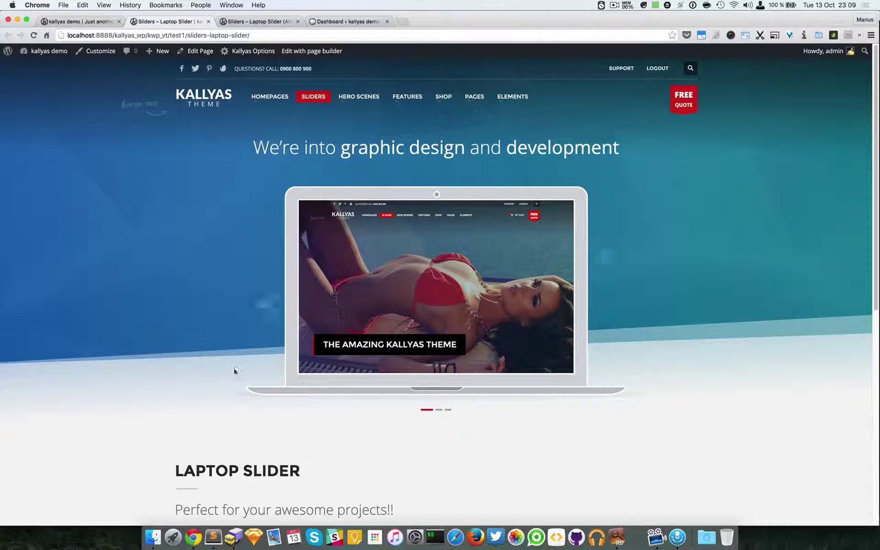
scroll(671, 376, "down", 1)
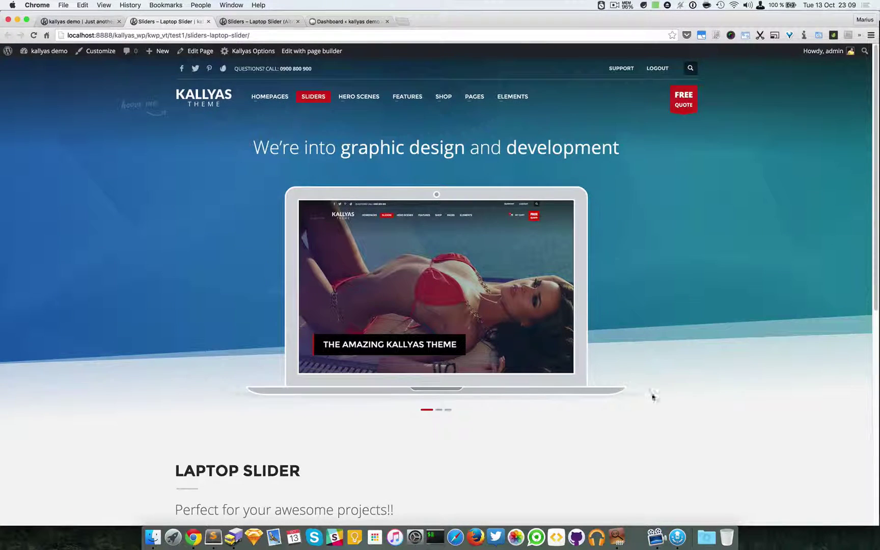
scroll(431, 416, "up", 1)
left_click(603, 257)
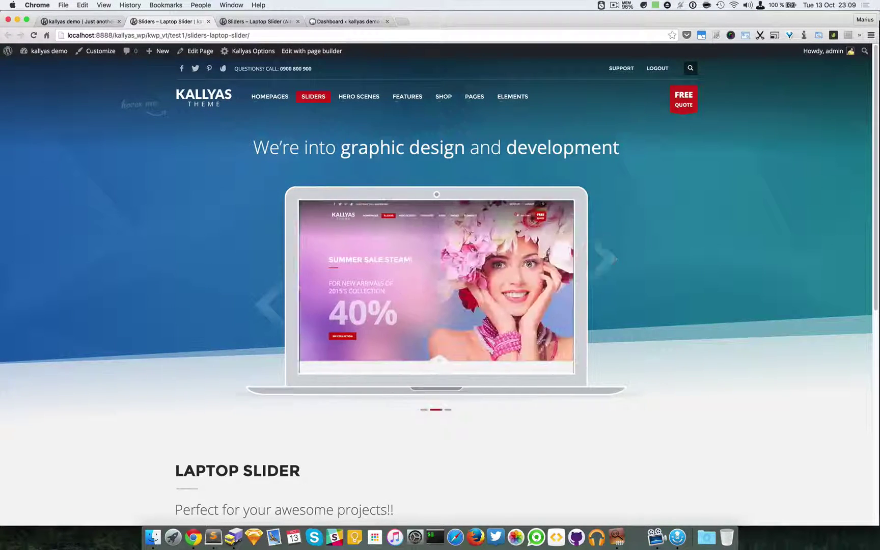
left_click(262, 303)
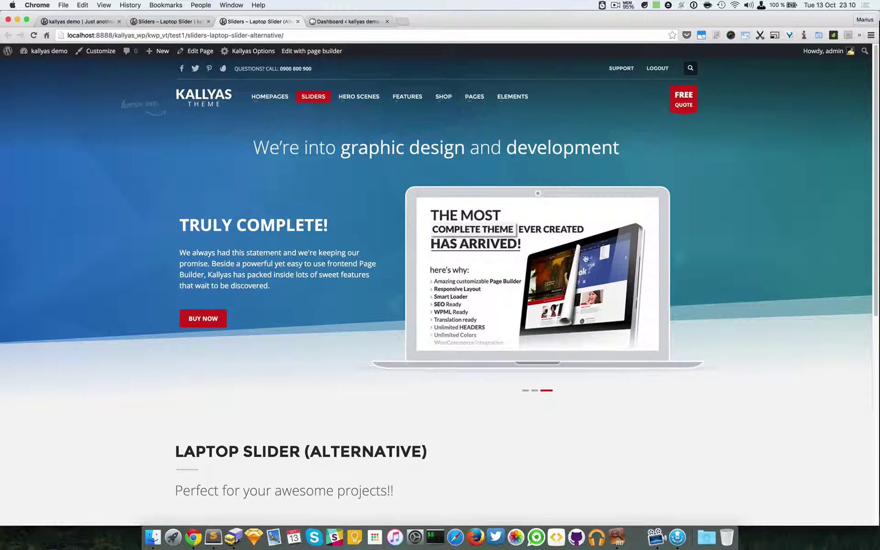
Step: Advance the alternative laptop slider six times, then return to the Laptop Slider demo tab
left_click(696, 265)
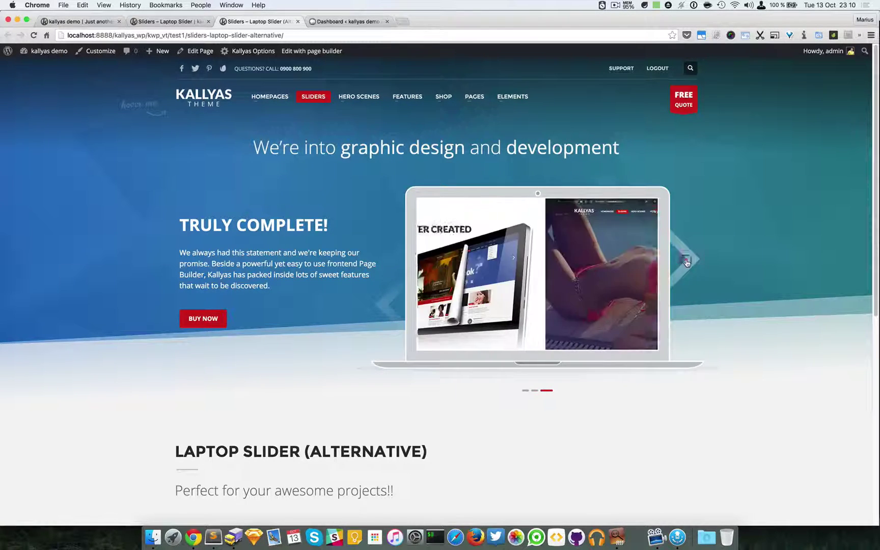
left_click(687, 262)
left_click(686, 264)
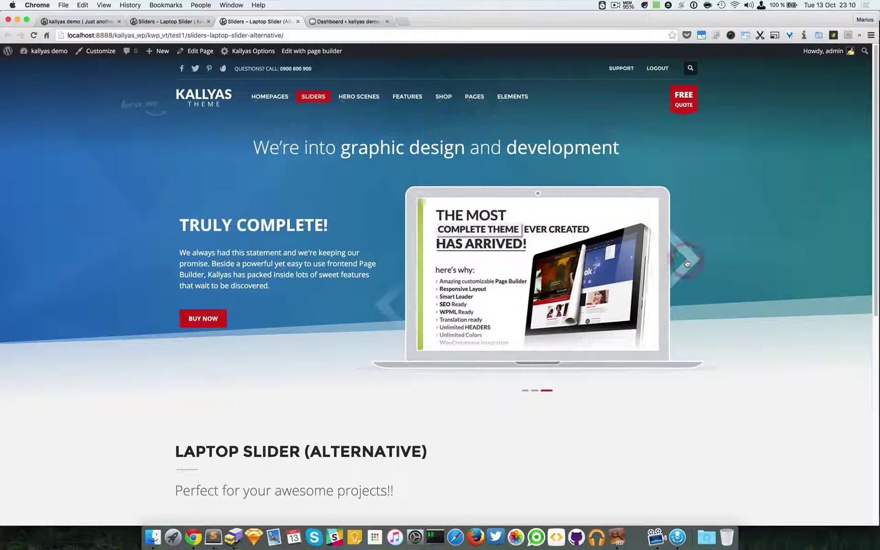
left_click(686, 263)
left_click(686, 263)
left_click(686, 263)
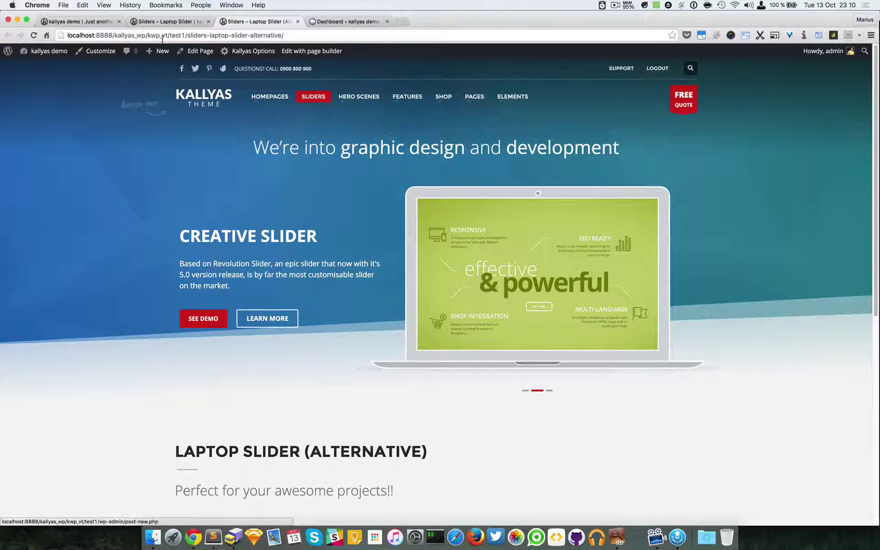
left_click(171, 22)
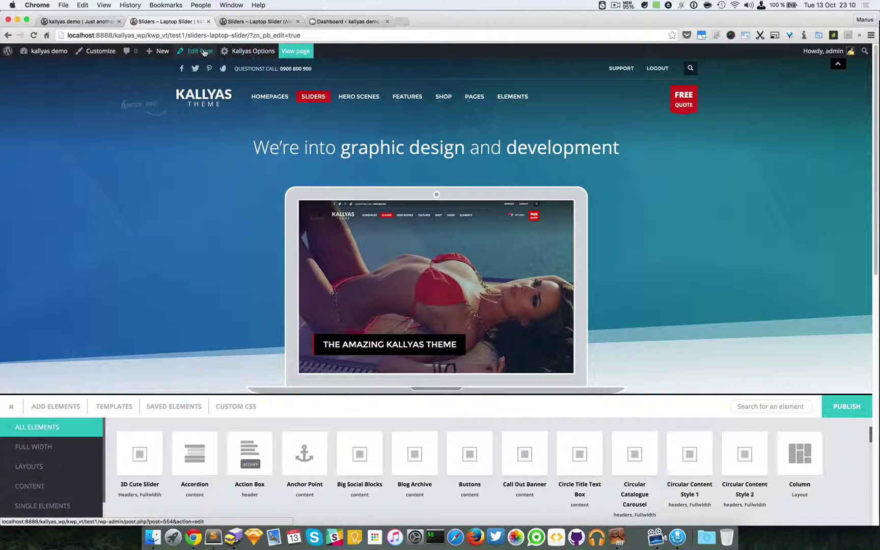
Step: Start a new page, leaving the builder unsaved, and title it 'Laptop slider demo'
mouse_move(158, 51)
left_click(166, 91)
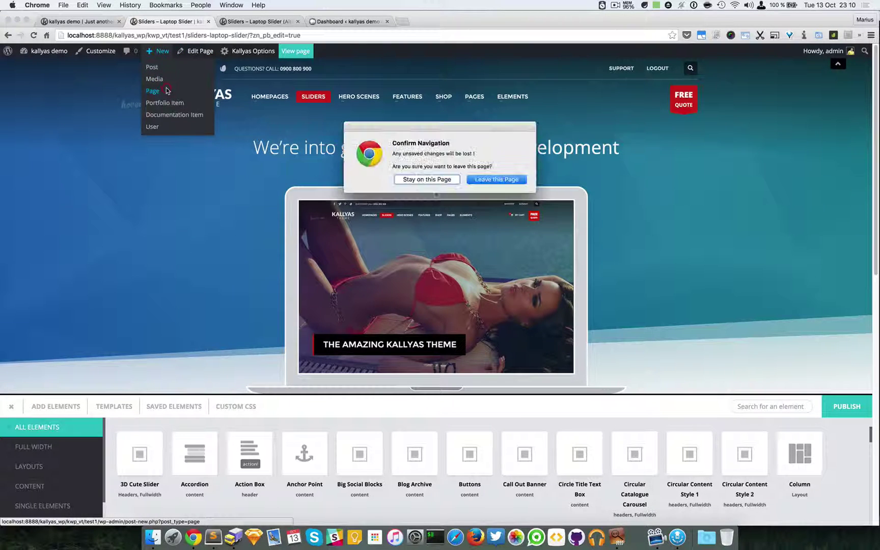
left_click(492, 179)
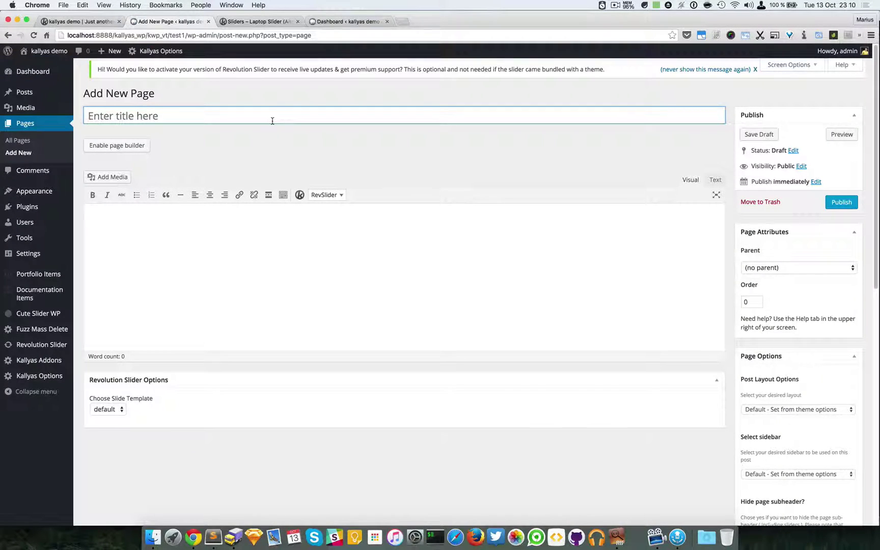
left_click(273, 121)
type("Laptop slider demo")
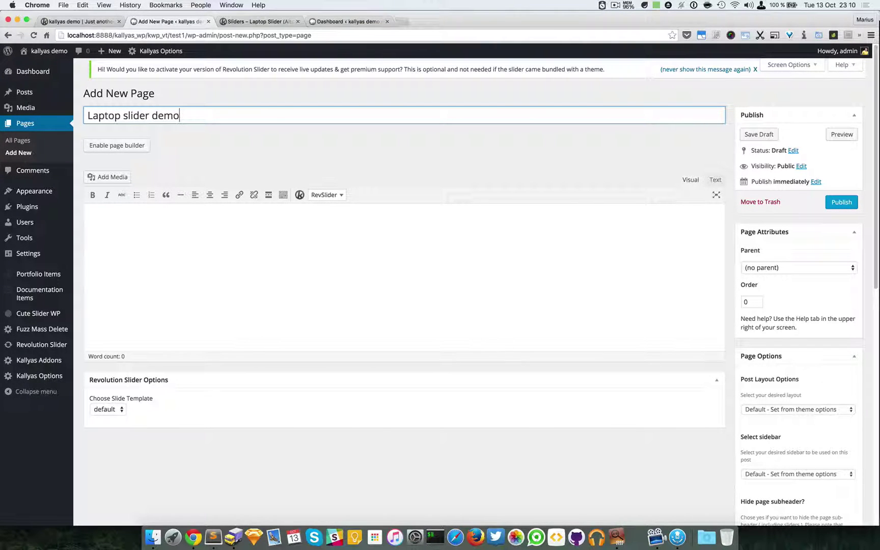
Step: Enable the page builder for the new page and open it in the builder
left_click(118, 145)
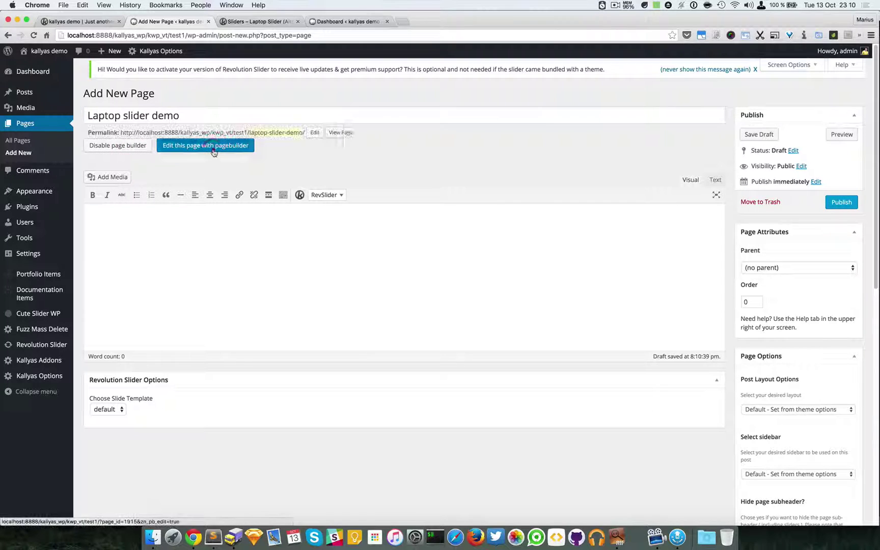
left_click(204, 145)
left_click(485, 185)
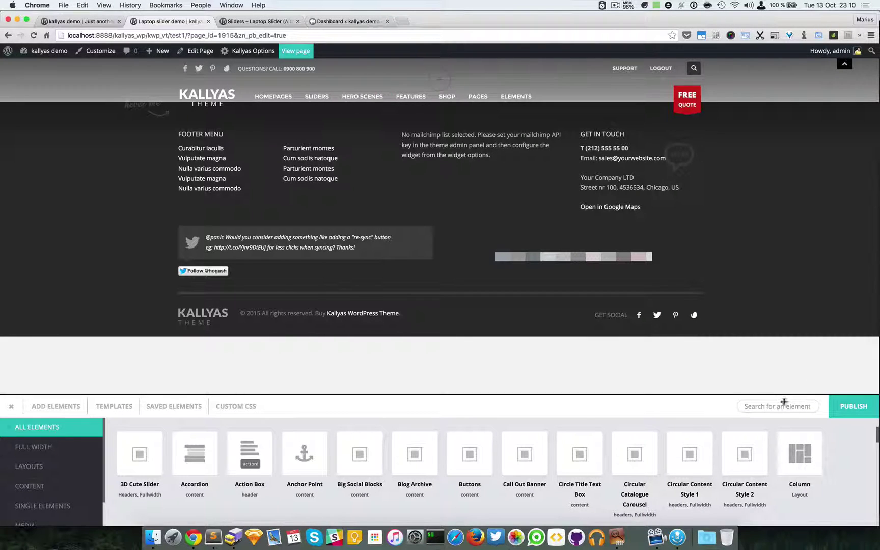
Step: Search the elements for 'laptop' and drag the Laptop Slider onto the empty page
left_click(777, 405)
type("laptop")
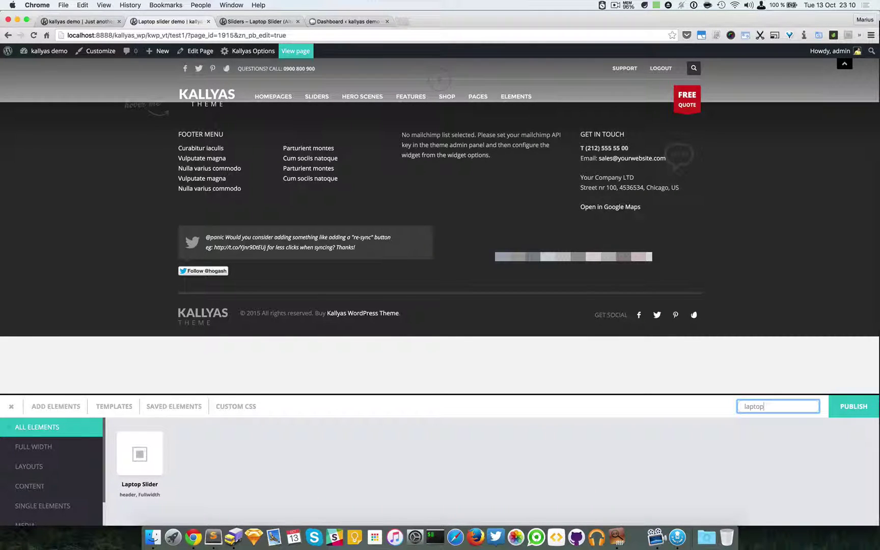
left_click_drag(141, 438, 430, 96)
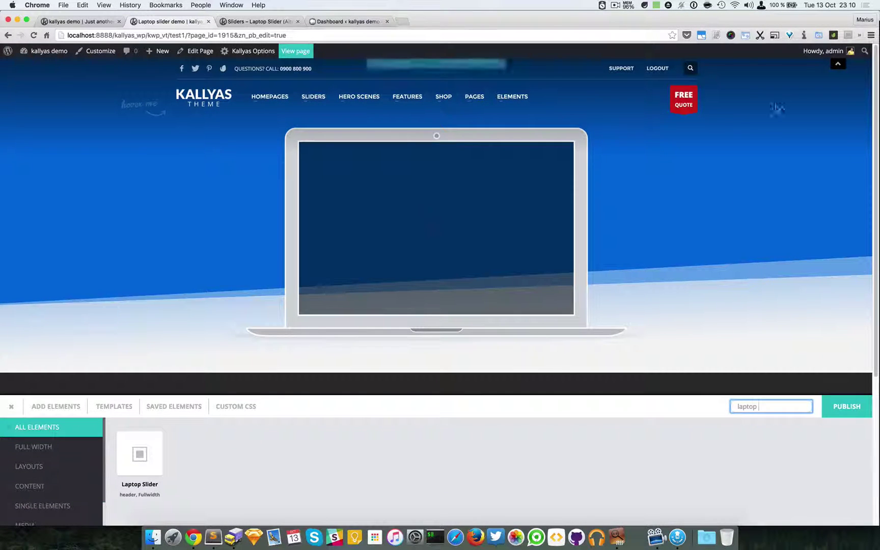
Step: Toggle Hide Header on, off and on again, leaving the site header hidden
left_click(832, 69)
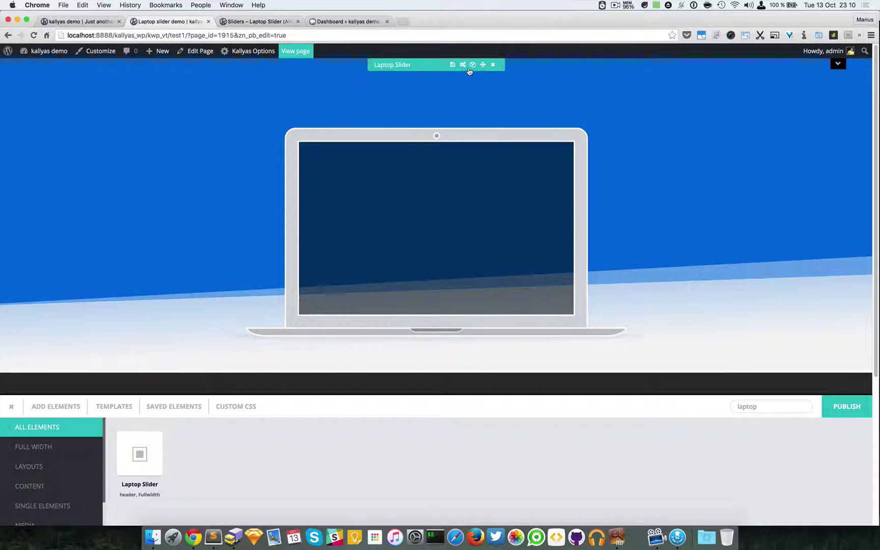
left_click(837, 63)
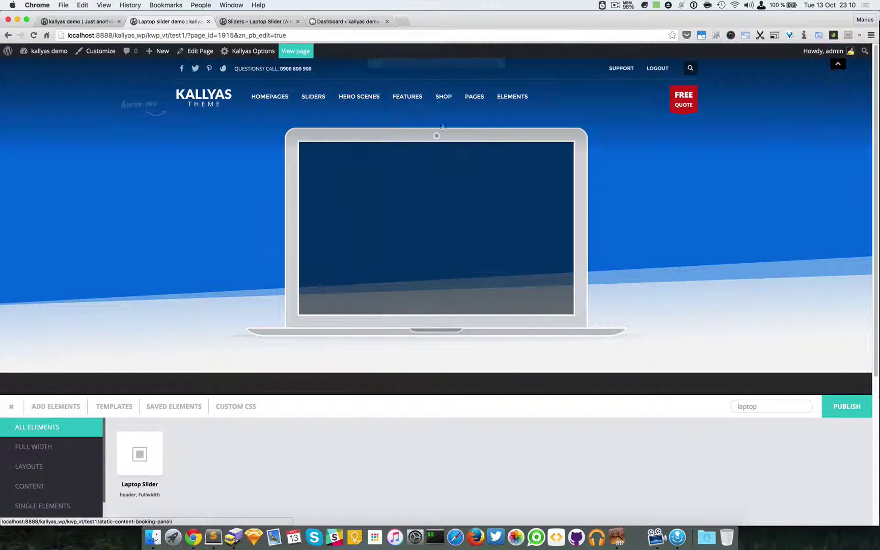
mouse_move(462, 64)
left_click(838, 64)
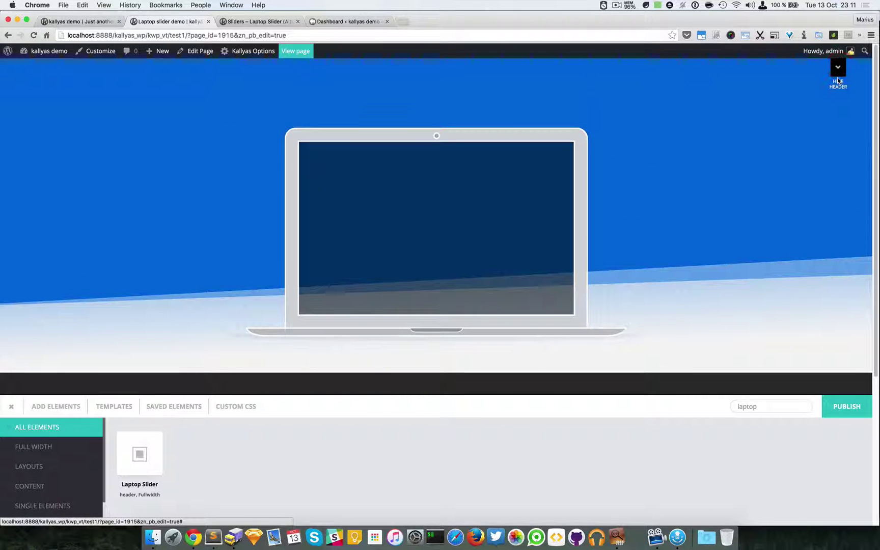
Step: Set the Laptop Slider's Enable fullscreen? option to Yes and close its settings
mouse_move(456, 73)
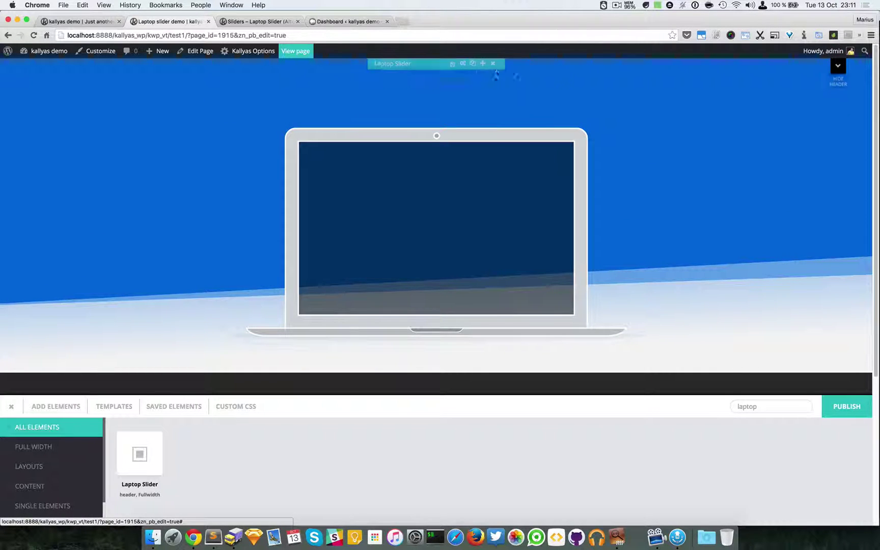
left_click(466, 67)
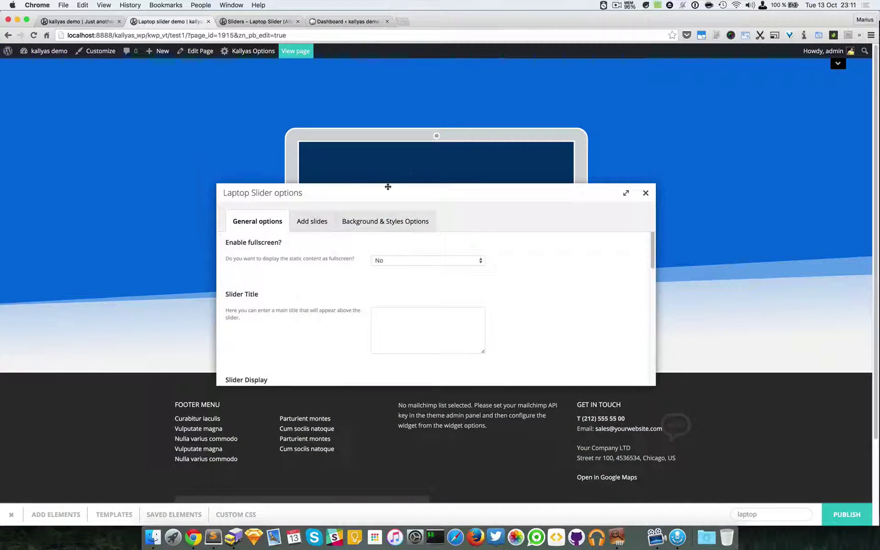
left_click_drag(387, 183, 543, 241)
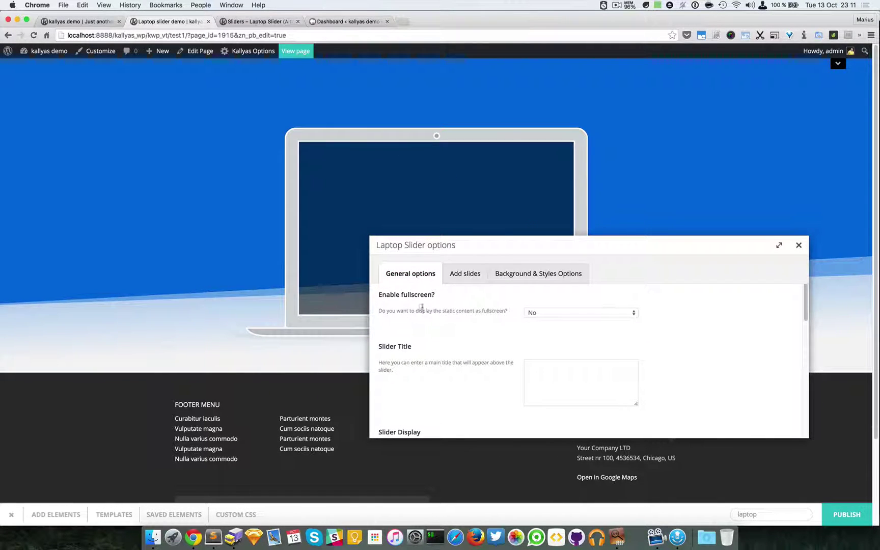
left_click(547, 314)
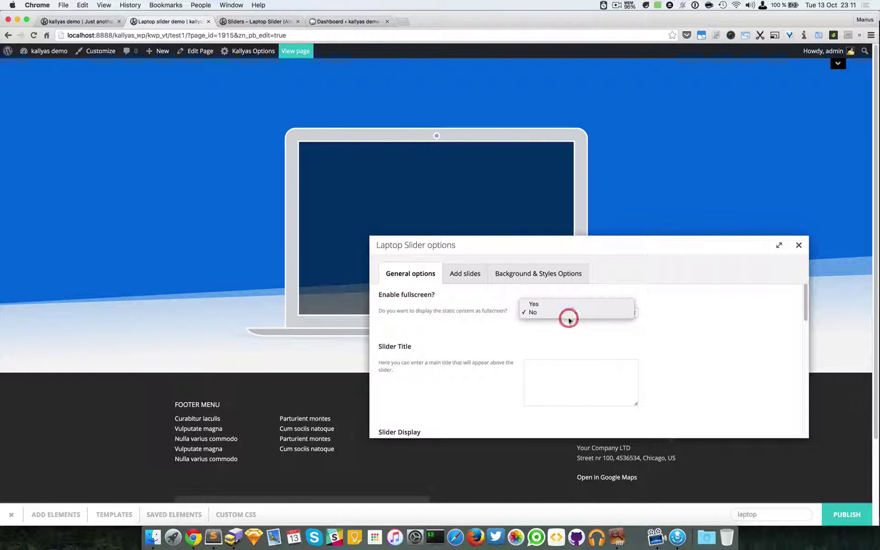
left_click(569, 304)
left_click(793, 251)
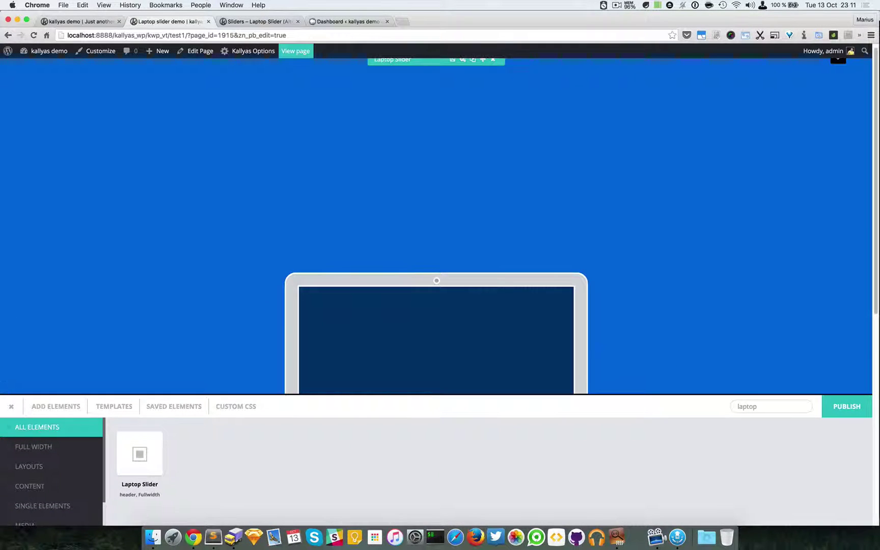
Step: Collapse the elements panel and toggle the site header, leaving it hidden
left_click(55, 406)
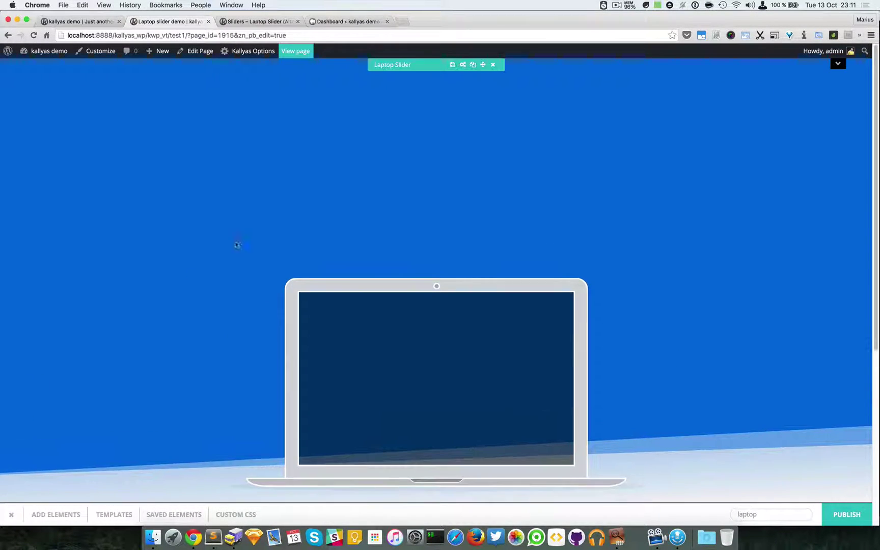
left_click(838, 66)
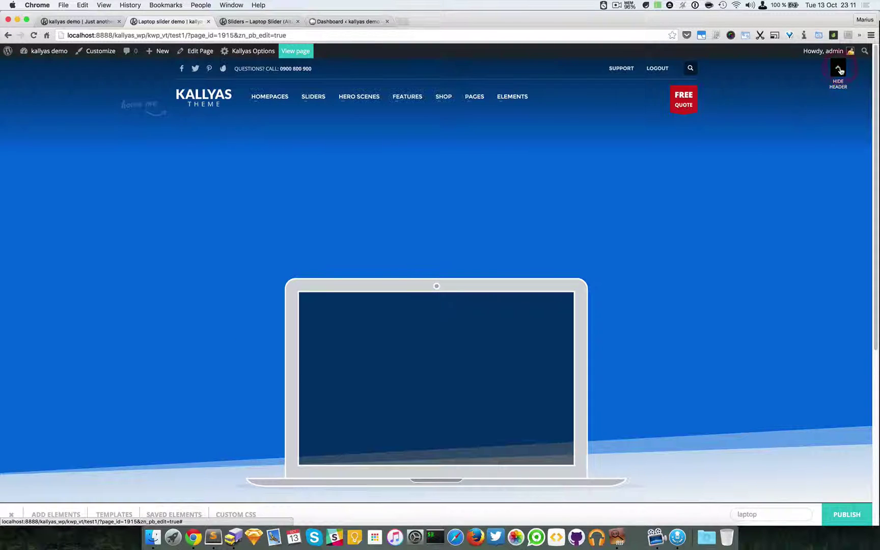
left_click(838, 67)
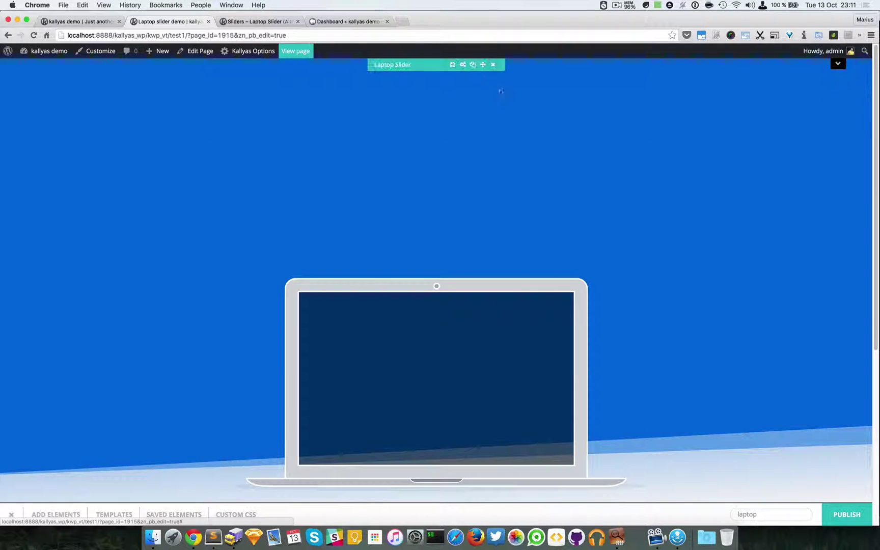
Step: Reopen the Laptop Slider settings and paste the copied description text into Slider Title
left_click(464, 65)
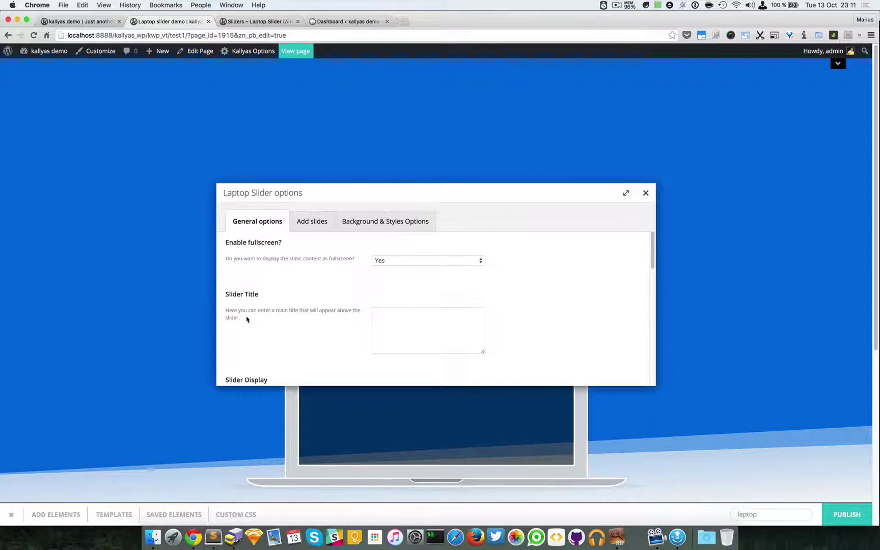
left_click_drag(247, 319, 226, 310)
key("super+c")
left_click(483, 338)
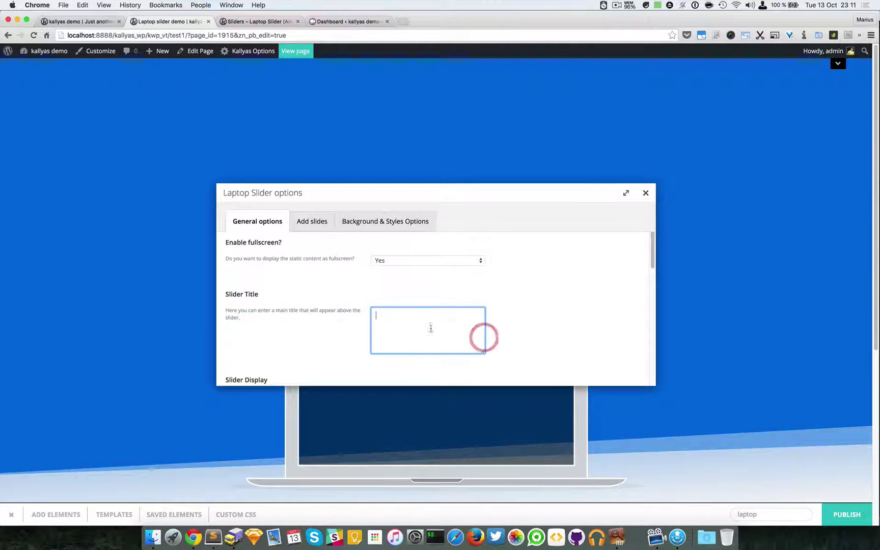
key("super+v")
Step: Review the Slider Display styles, then compare with the live demo's TRULY COMPLETE! slide
scroll(504, 332, "down", 2)
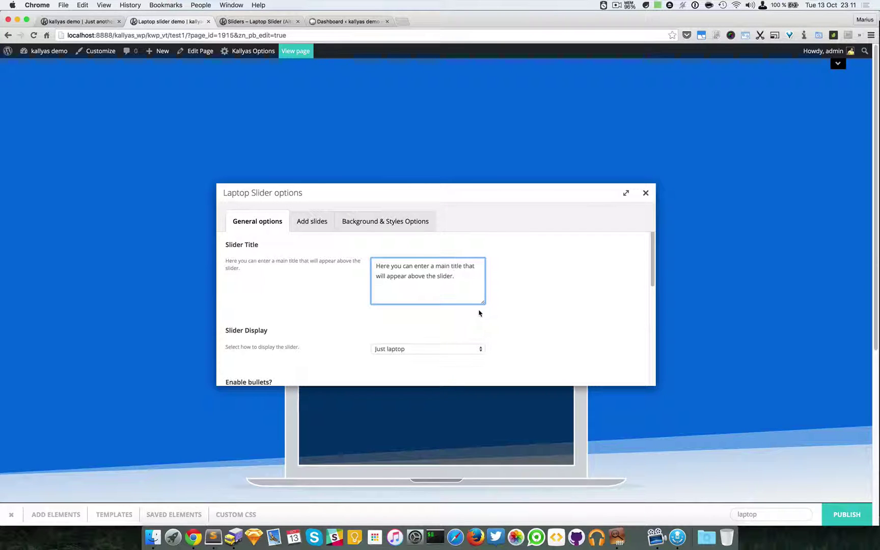
scroll(478, 311, "down", 1)
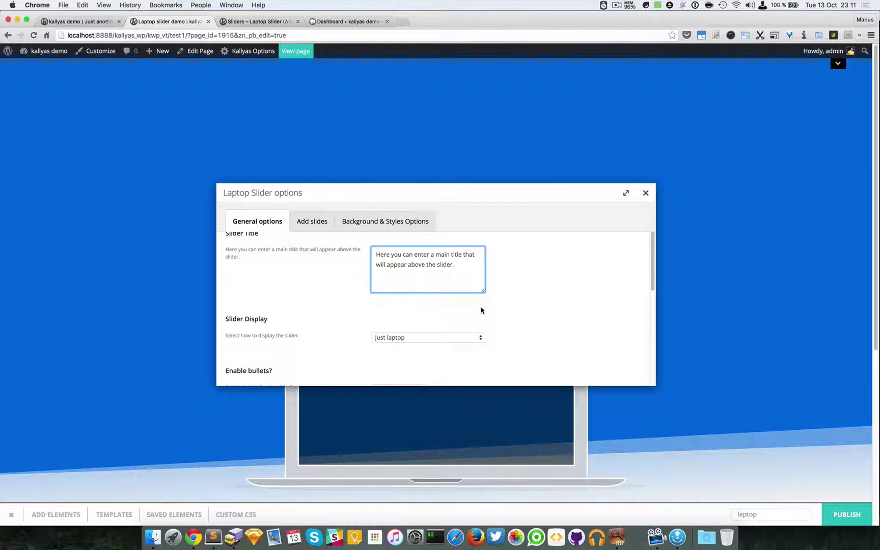
scroll(481, 310, "down", 2)
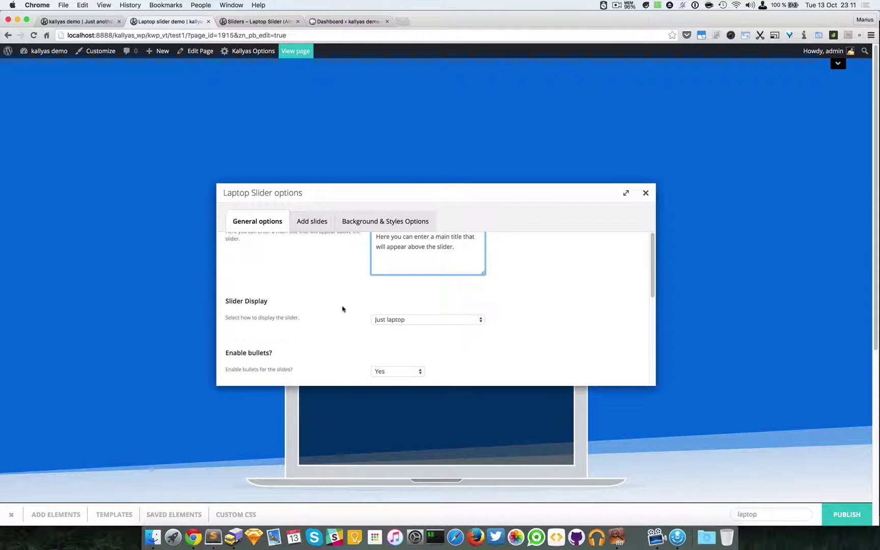
left_click(406, 320)
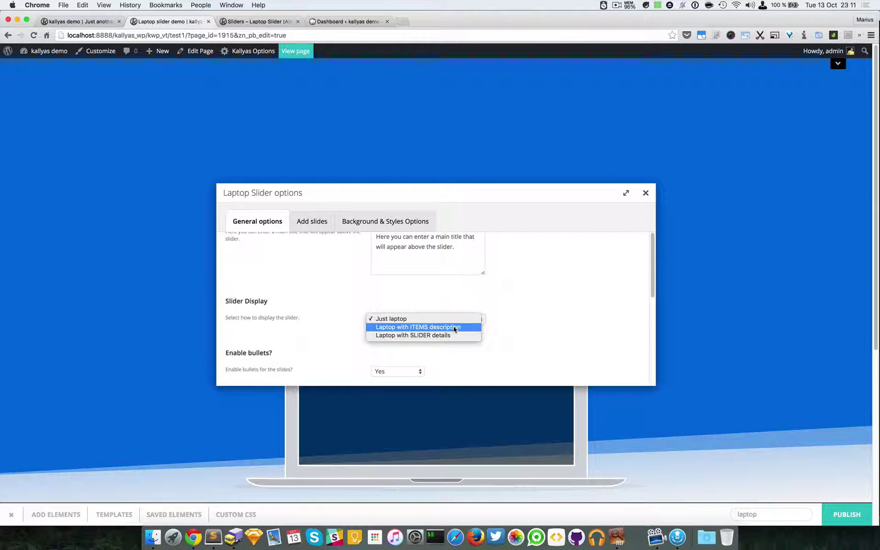
left_click(264, 18)
left_click(265, 16)
left_click_drag(423, 272, 484, 265)
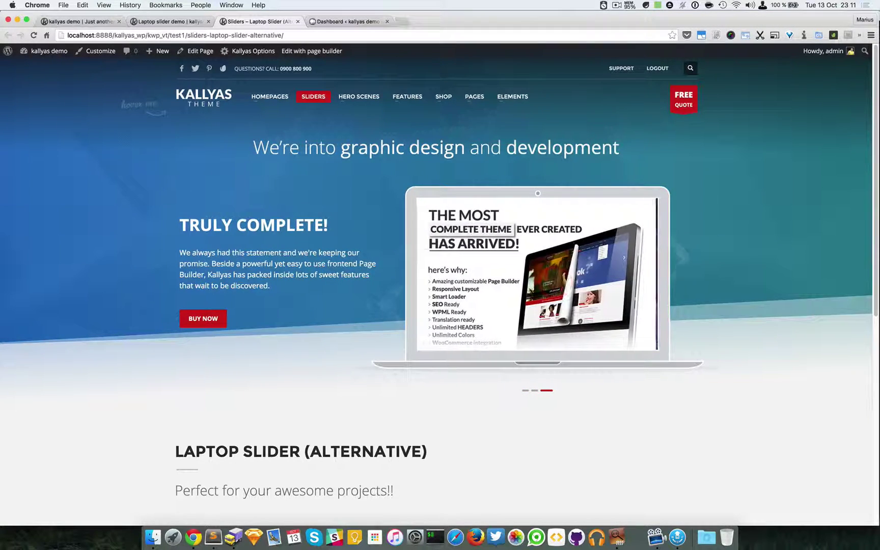
left_click(176, 21)
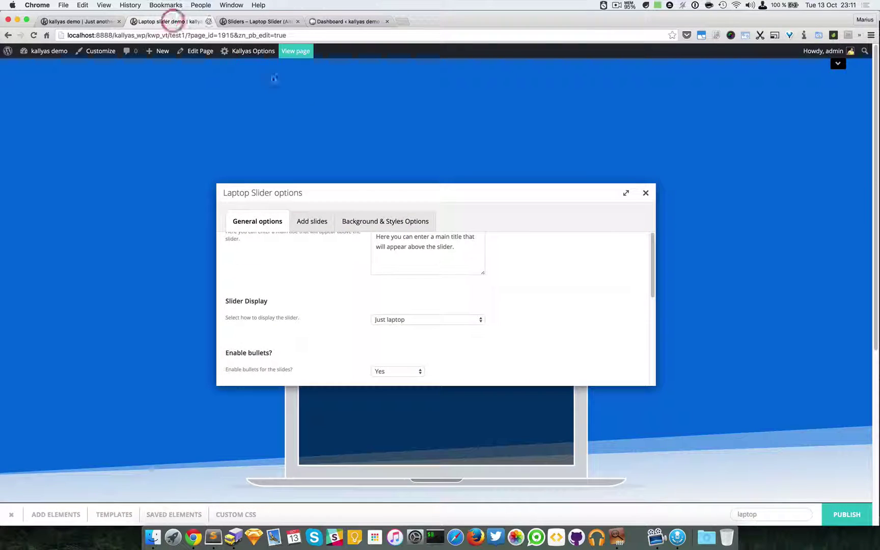
Step: Set Slider Display to 'Laptop with SLIDER details' and check it against the live demo
left_click(437, 318)
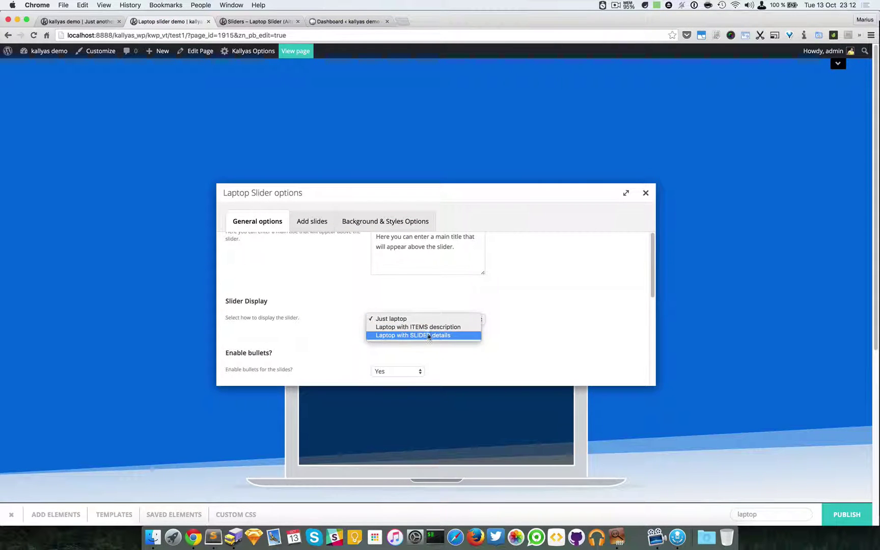
left_click(453, 335)
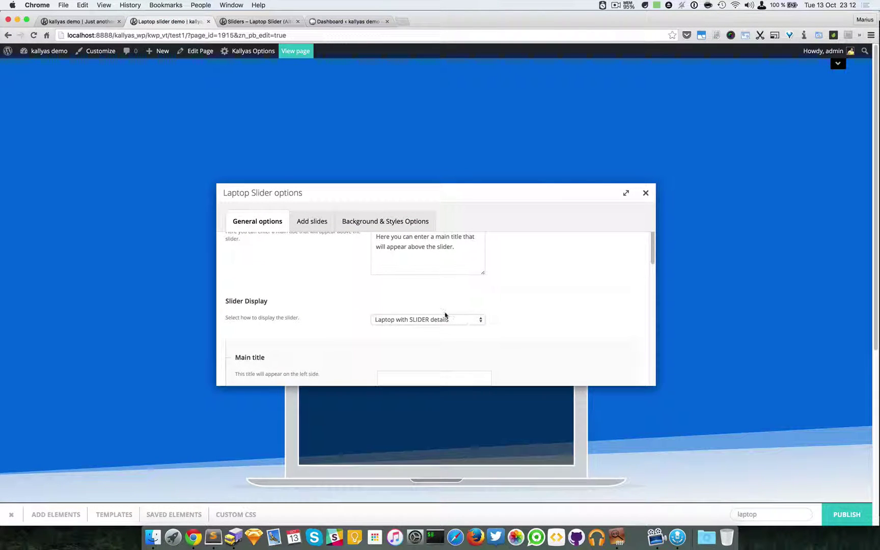
left_click(255, 21)
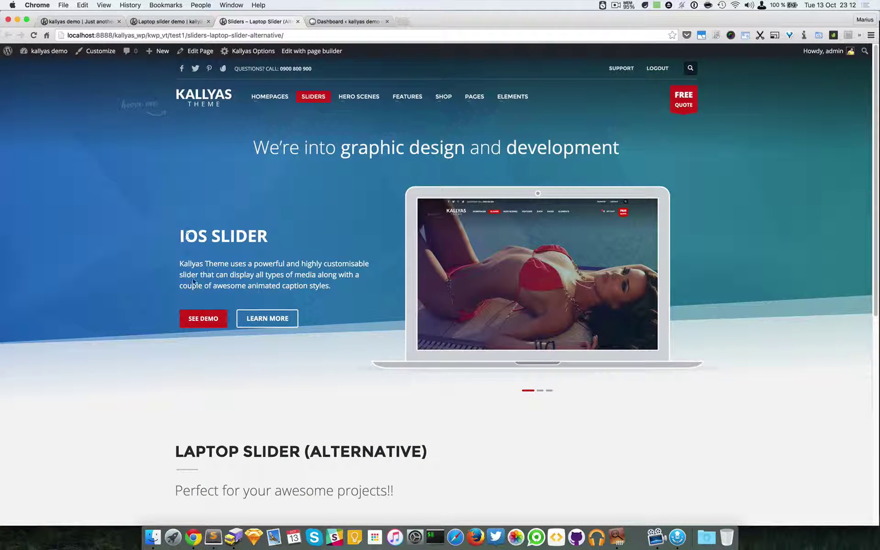
left_click(196, 23)
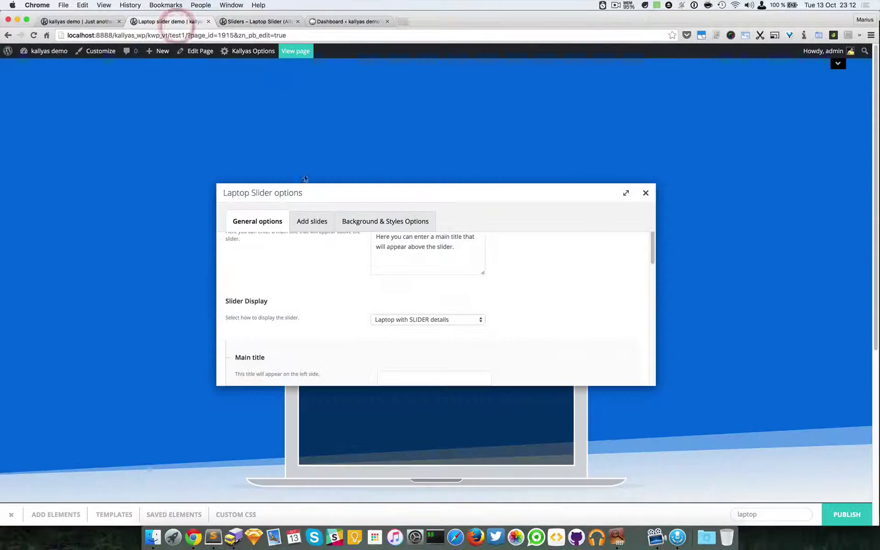
scroll(448, 348, "down", 3)
Step: Copy the TRULY COMPLETE! heading from the demo page into the slider's Main title
scroll(443, 354, "down", 5)
scroll(446, 352, "up", 7)
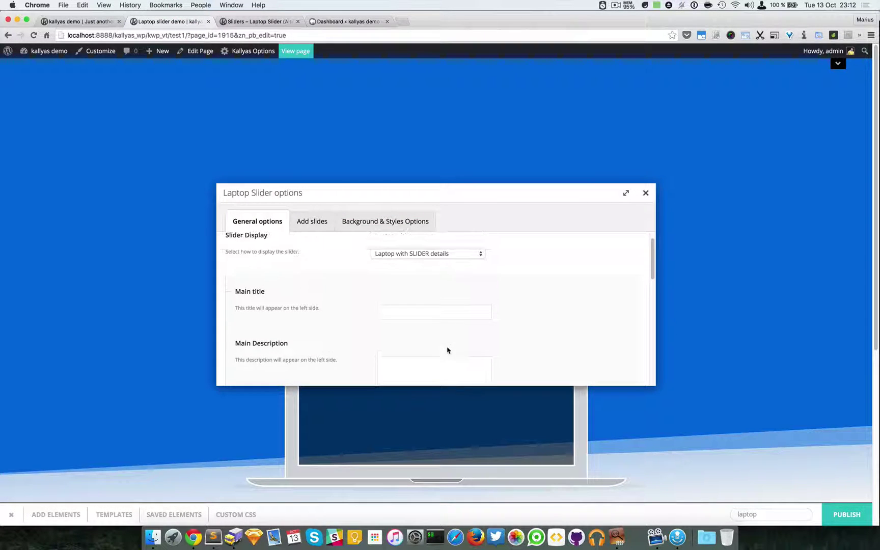
left_click(433, 311)
left_click(268, 22)
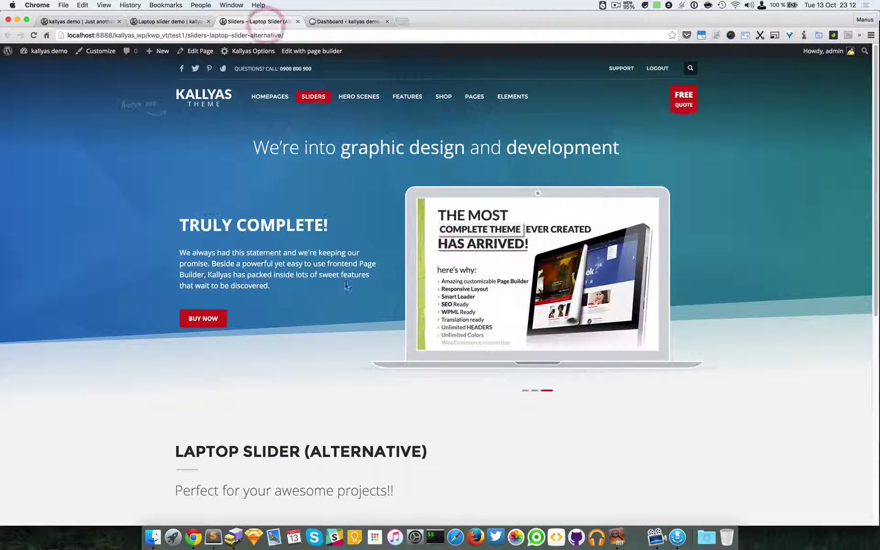
triple_click(200, 226)
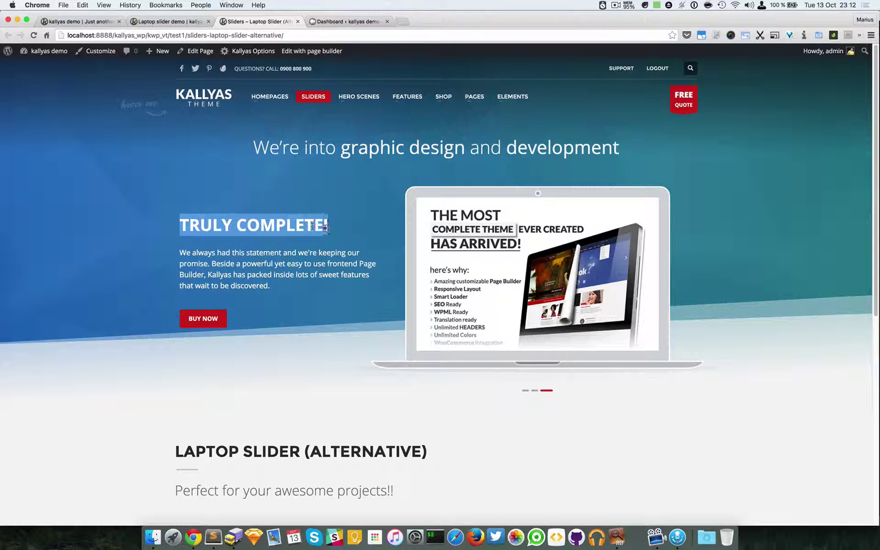
key("super+c")
left_click(170, 21)
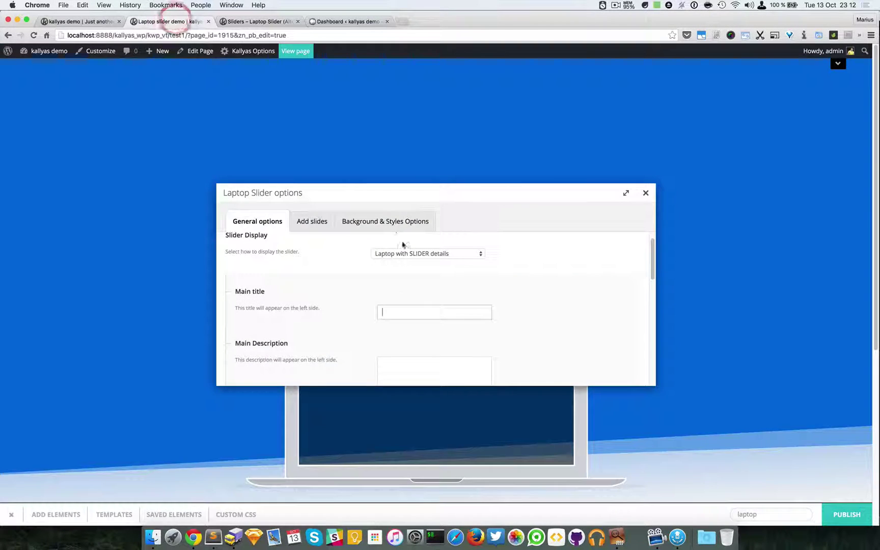
key("super+v")
Step: Paste the demo's IOS SLIDER paragraph into Main Description and delete the leftover button-label line
left_click(253, 22)
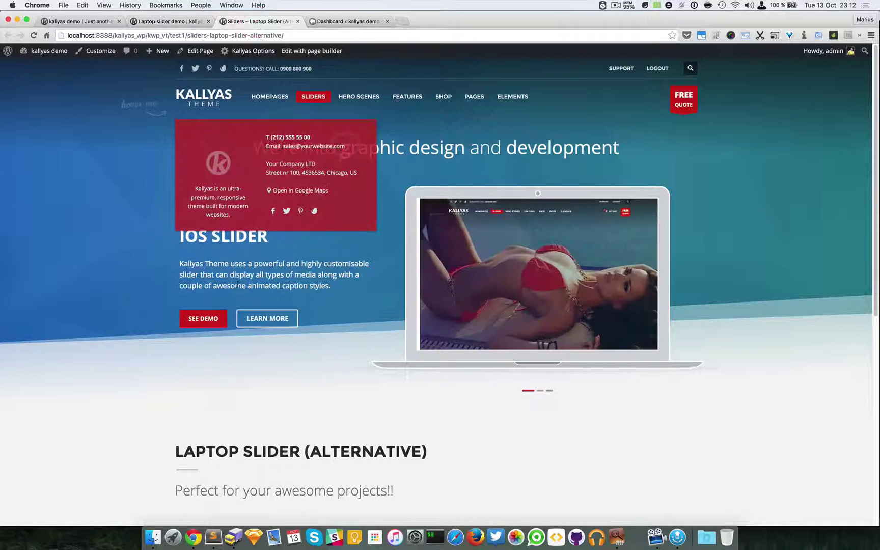
left_click_drag(180, 263, 329, 284)
key("super+c")
left_click(171, 22)
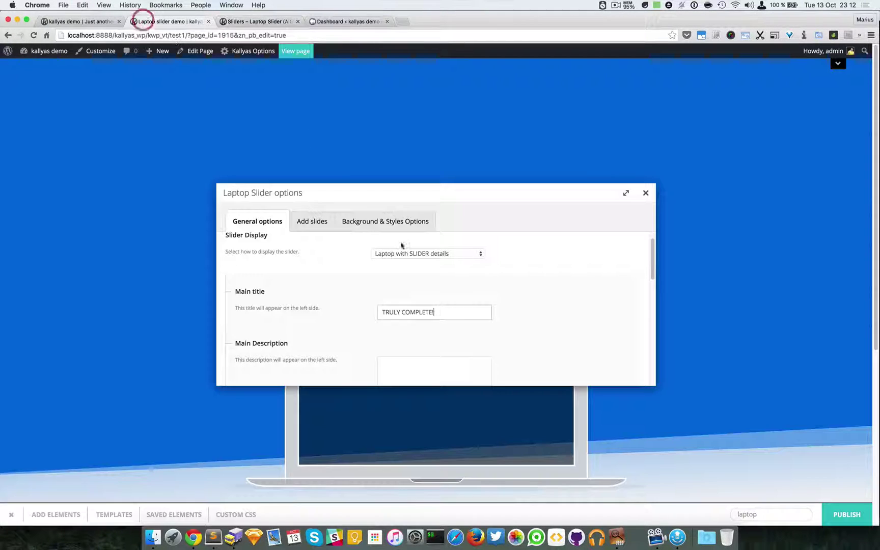
left_click(417, 357)
key("super+v")
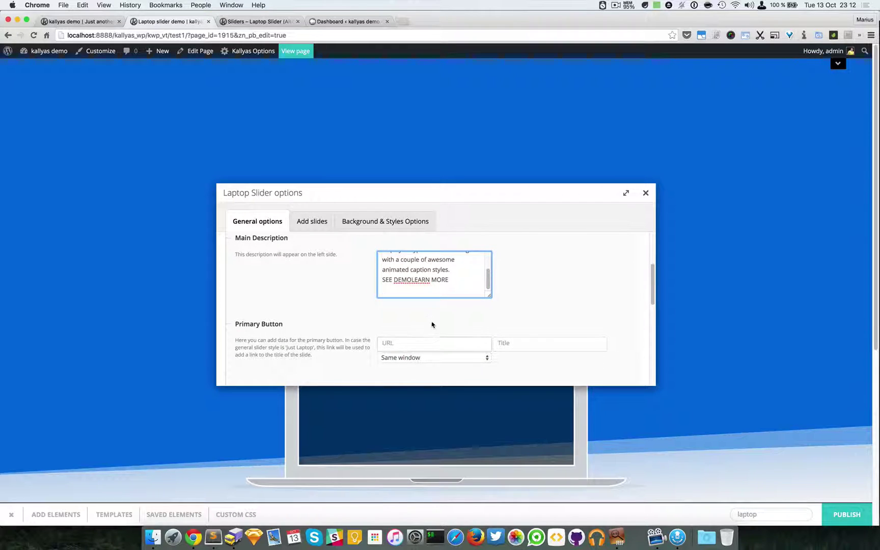
key("BackSpace")
key("super+shift+Left")
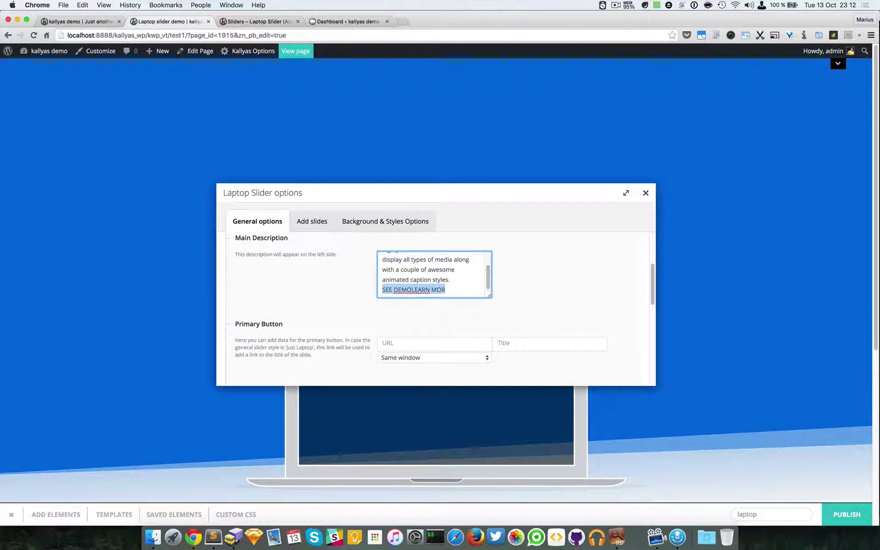
key("BackSpace")
key("BackSpace")
scroll(401, 329, "down", 2)
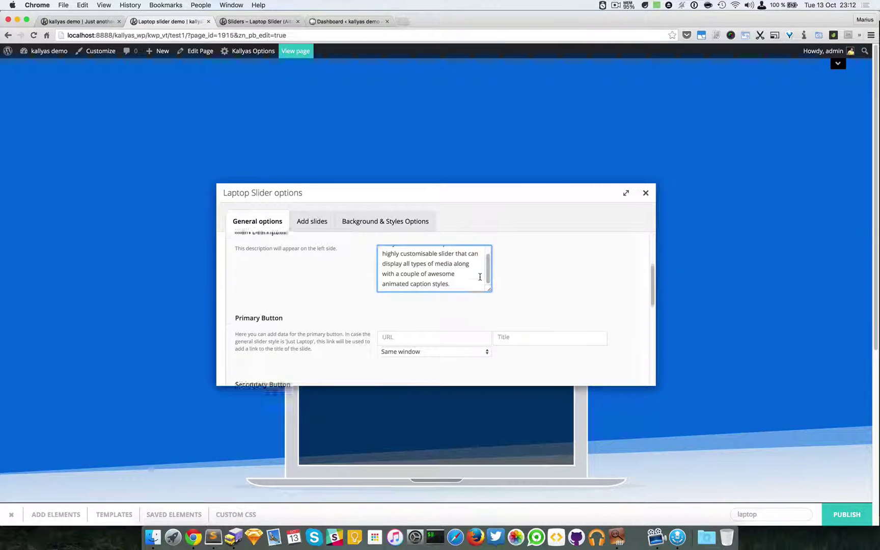
Step: Give the Primary Button link # and title BTN 1
left_click(401, 328)
type("#")
scroll(402, 329, "down", 3)
left_click(538, 312)
type("r")
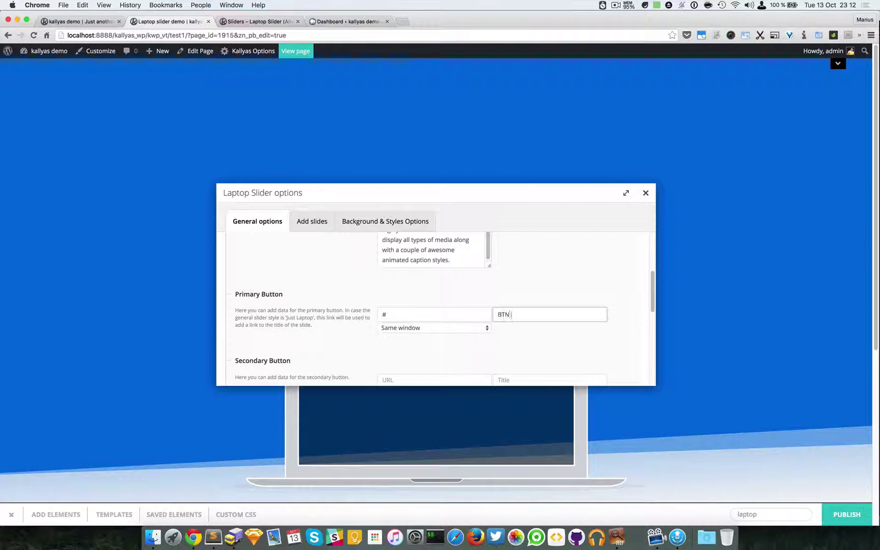
type("TN 1")
scroll(539, 312, "down", 5)
Step: Give the Secondary Button link # and title BTN 2, then close the slider options
left_click(444, 342)
type("#")
left_click(538, 348)
type("BTN 2")
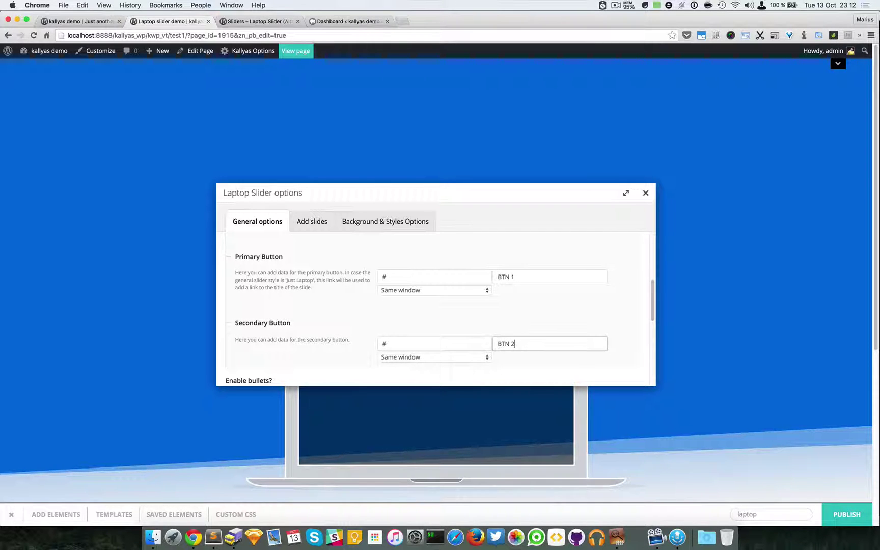
scroll(526, 326, "down", 1)
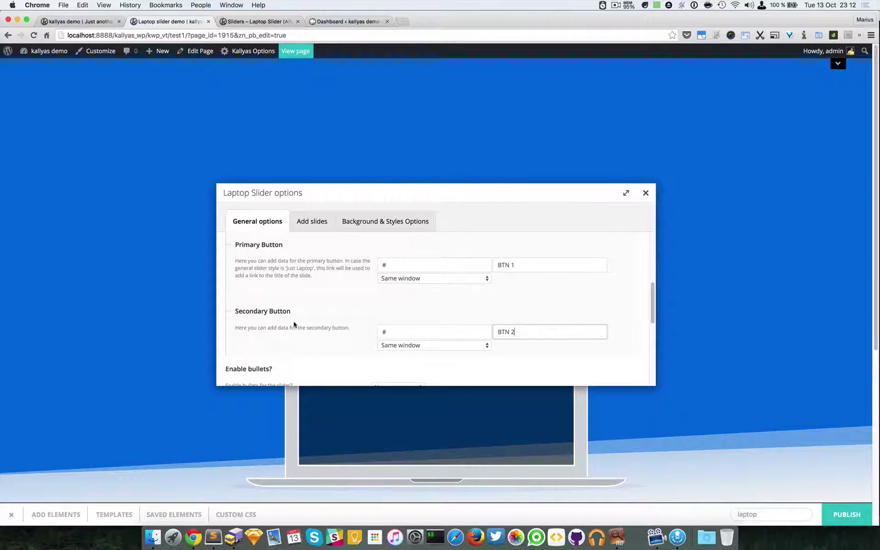
left_click(394, 328)
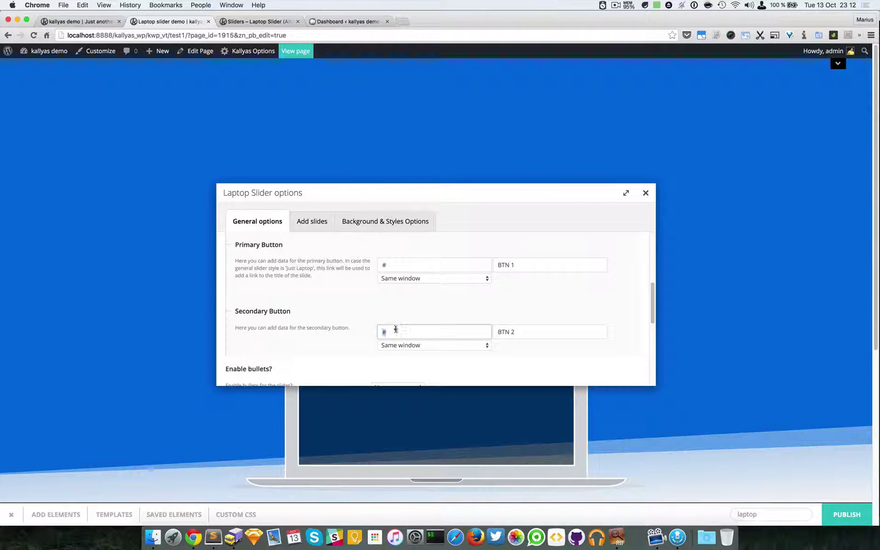
scroll(395, 329, "down", 2)
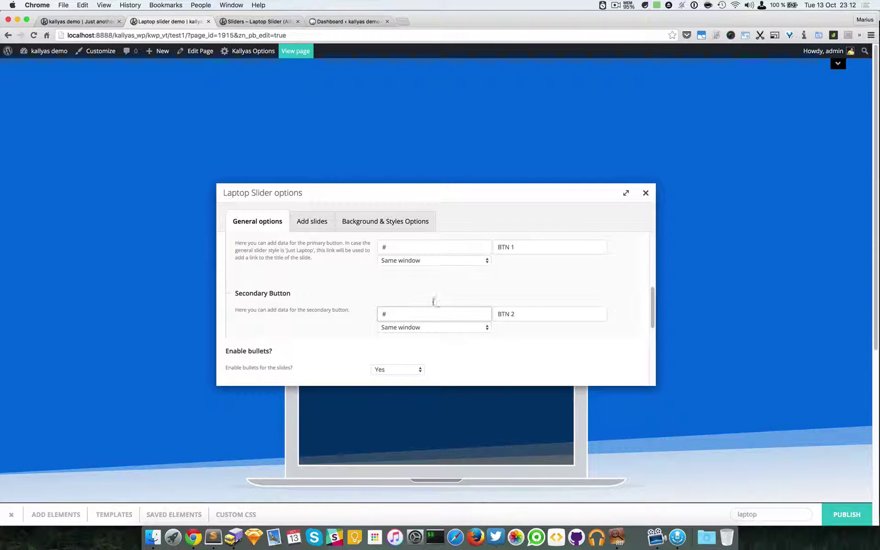
scroll(446, 319, "down", 4)
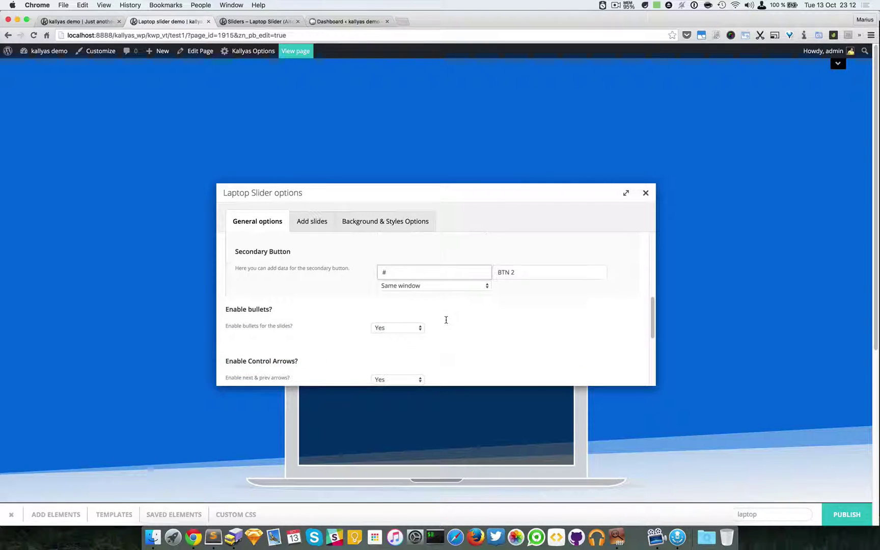
scroll(298, 323, "down", 1)
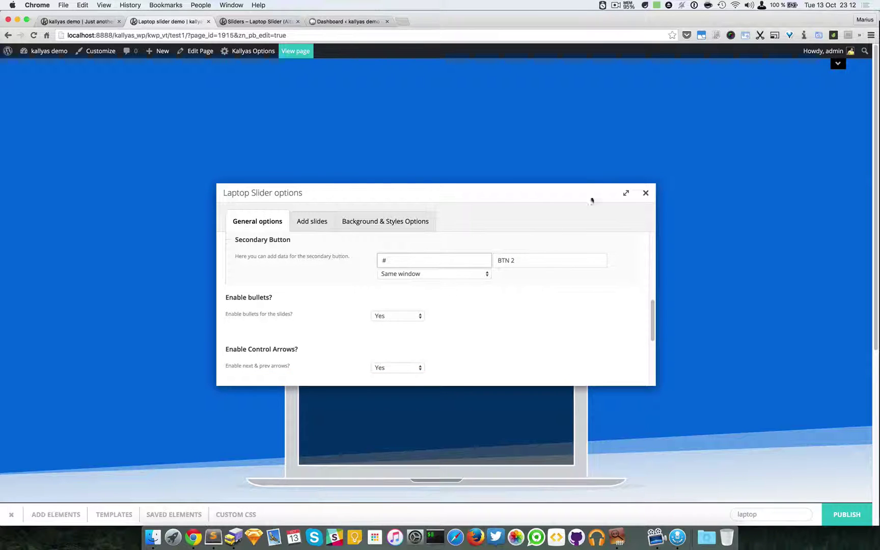
left_click(645, 193)
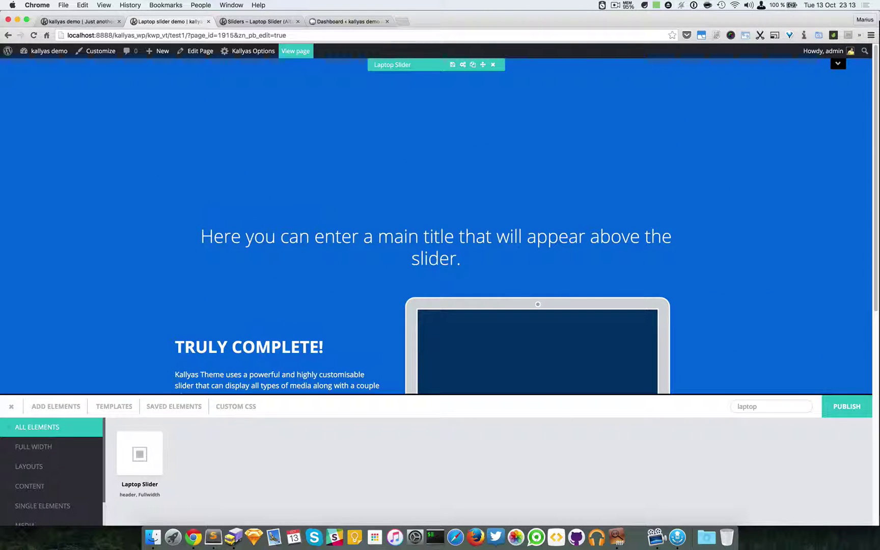
Step: Review the updated slider, then reopen its options and set Enable fullscreen to No
scroll(289, 266, "down", 4)
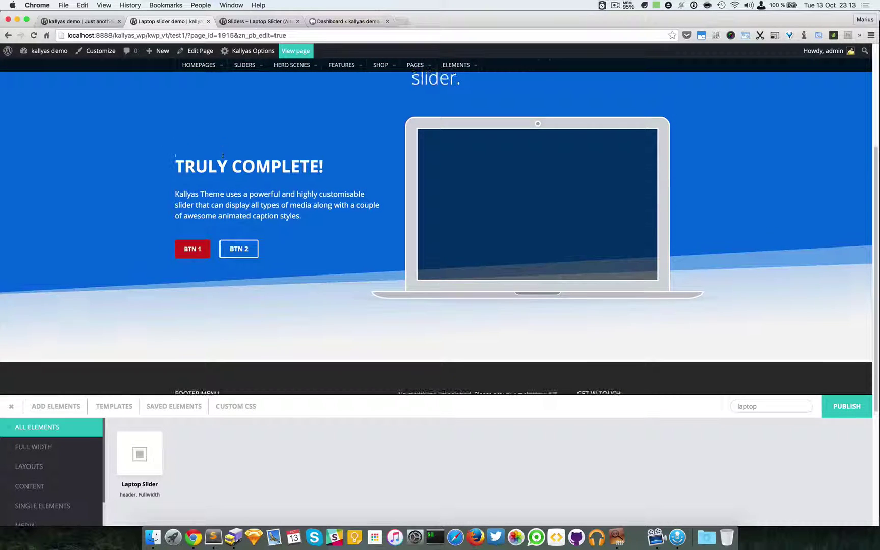
scroll(288, 226, "up", 5)
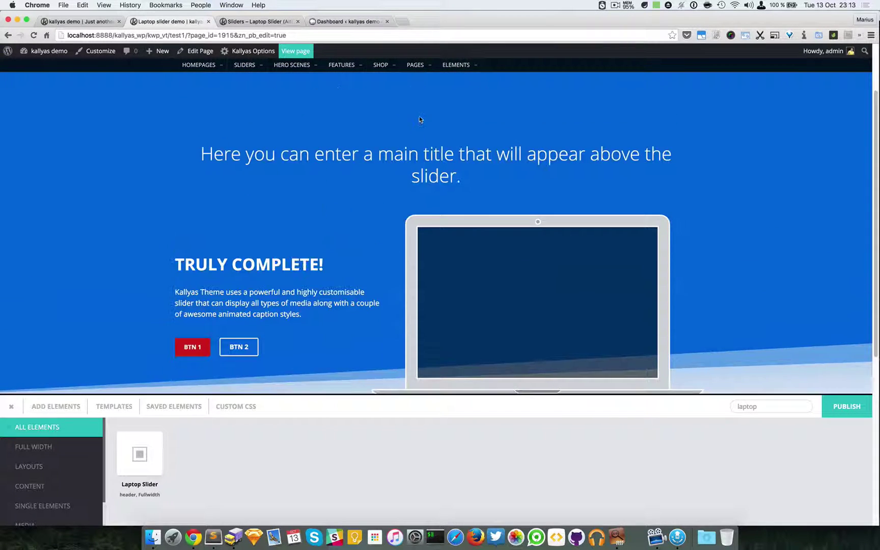
left_click(462, 65)
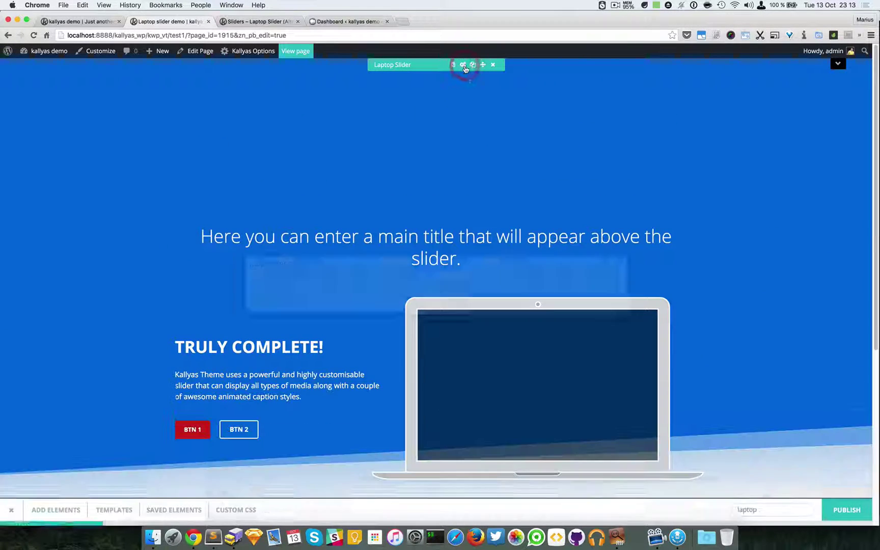
left_click(410, 263)
left_click(407, 267)
scroll(289, 283, "down", 5)
scroll(290, 282, "down", 5)
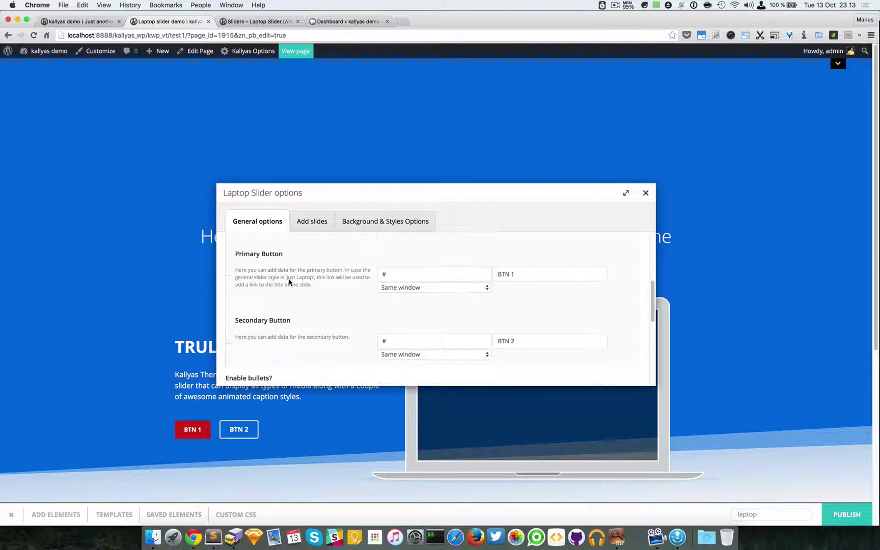
scroll(314, 309, "down", 1)
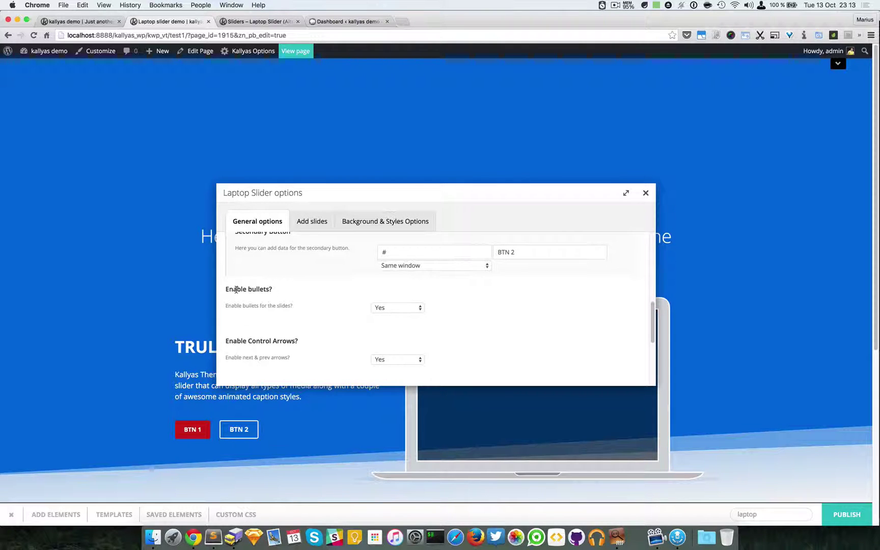
left_click(406, 306)
left_click(512, 313)
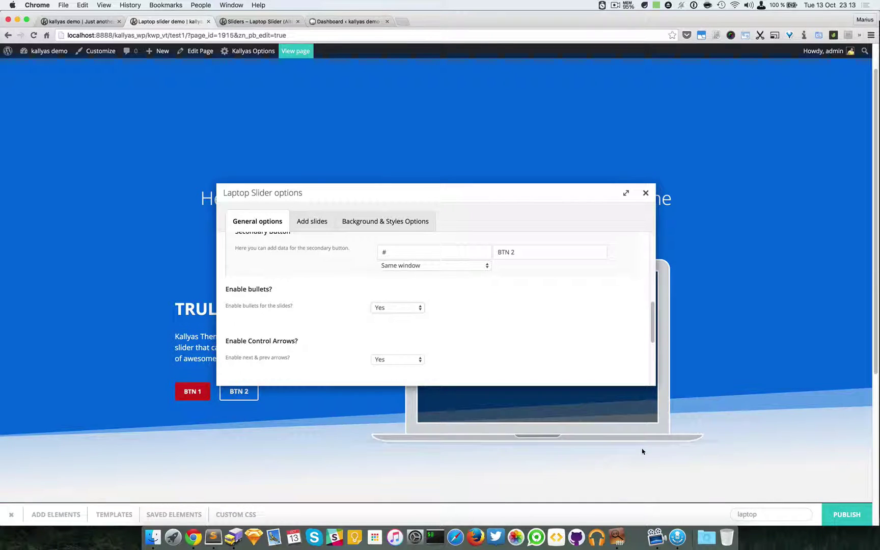
left_click(260, 21)
left_click(530, 392)
left_click(546, 392)
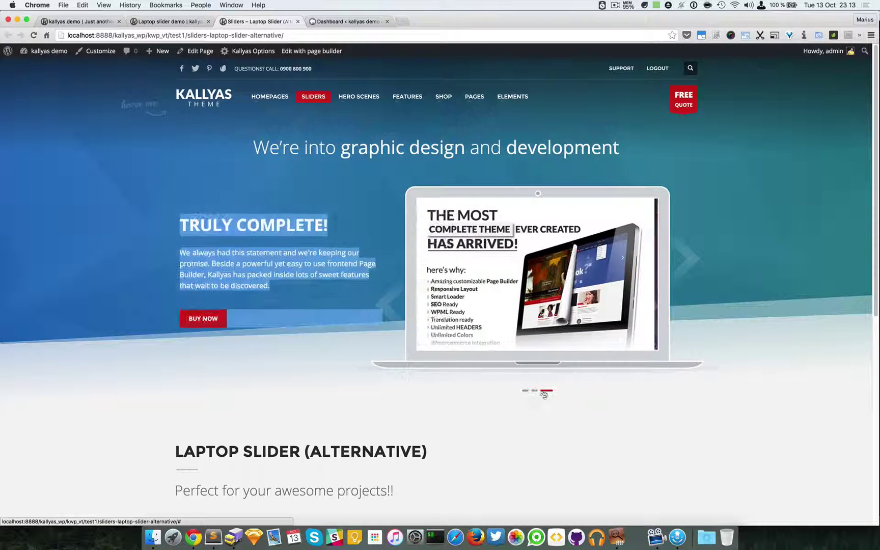
left_click(537, 390)
left_click(164, 20)
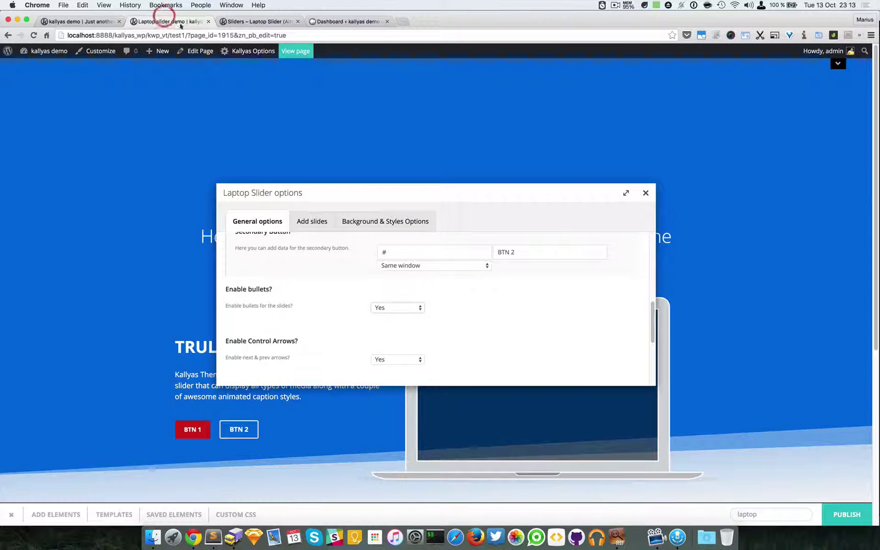
scroll(405, 326, "down", 2)
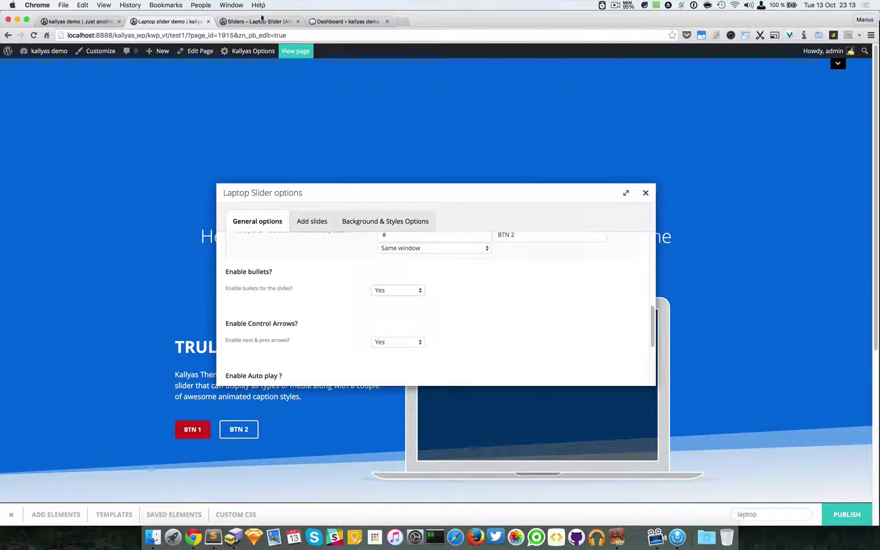
left_click(260, 20)
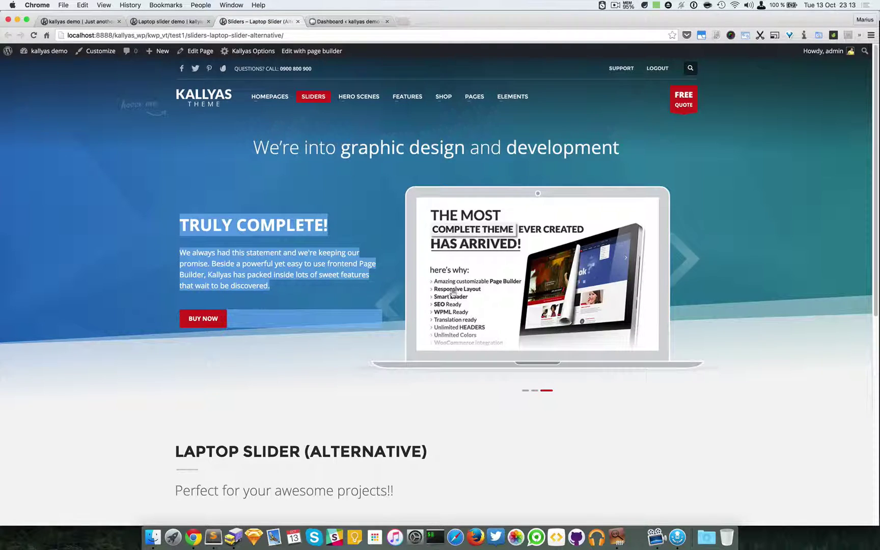
left_click(392, 305)
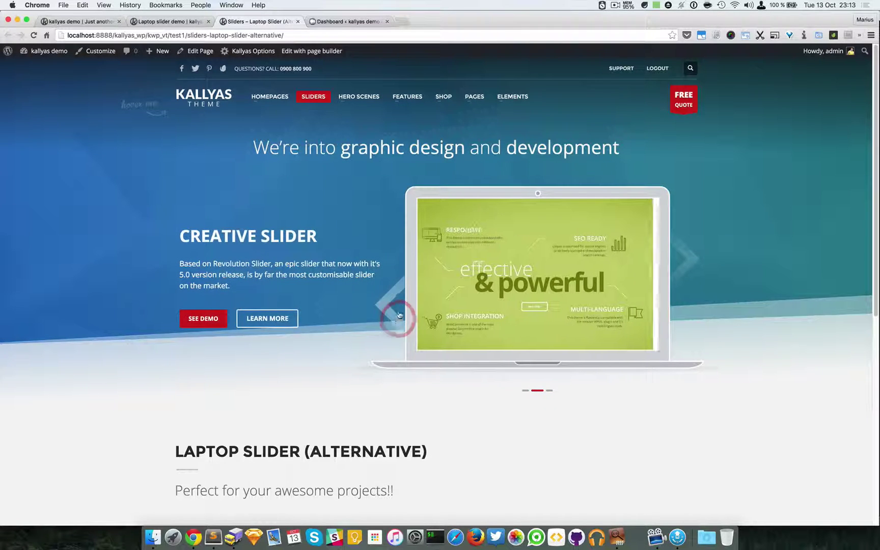
left_click(168, 21)
scroll(401, 275, "down", 4)
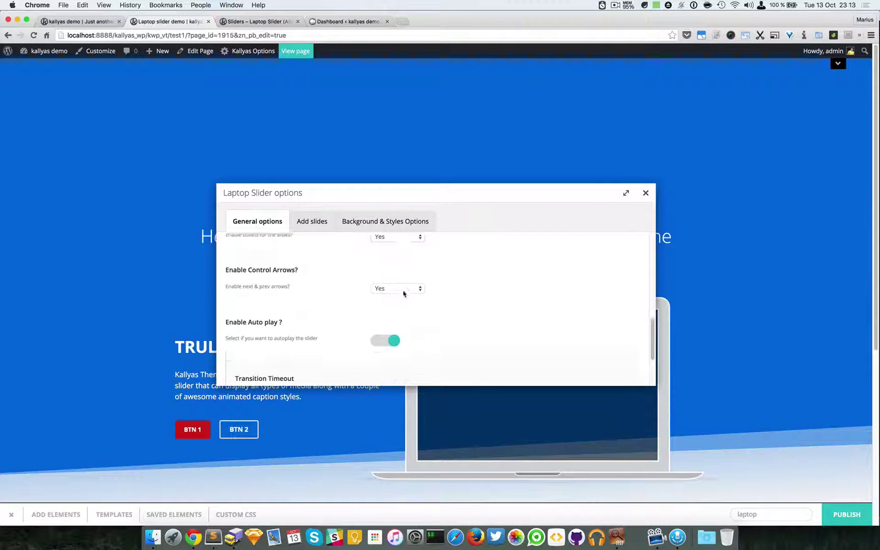
scroll(393, 323, "down", 1)
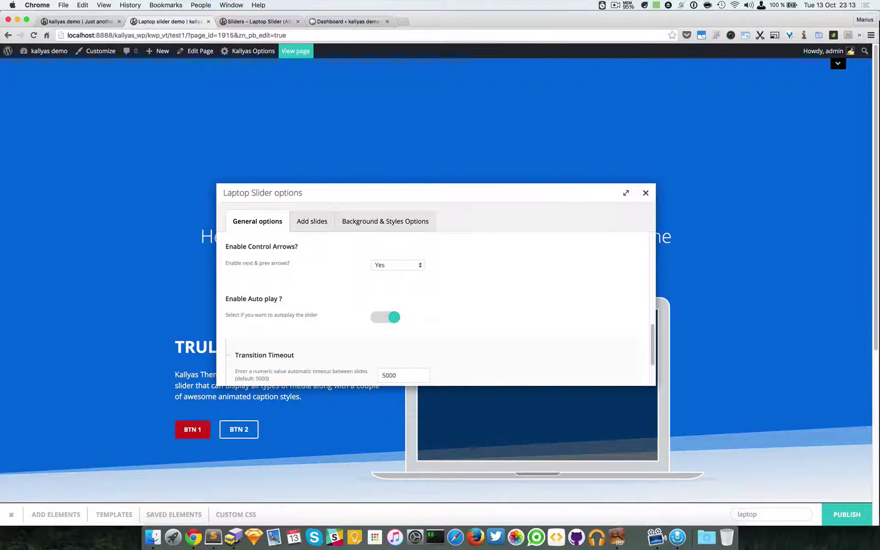
scroll(347, 346, "down", 3)
scroll(346, 343, "down", 5)
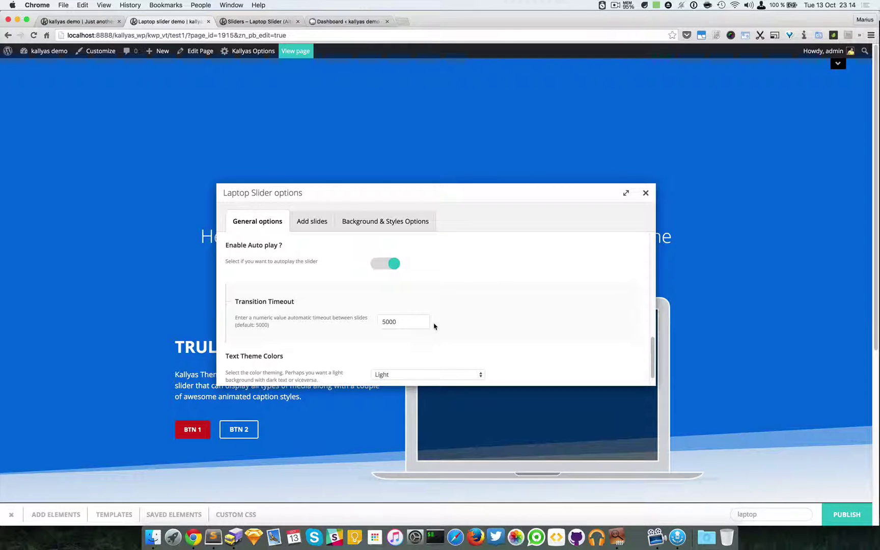
double_click(402, 322)
scroll(402, 321, "down", 2)
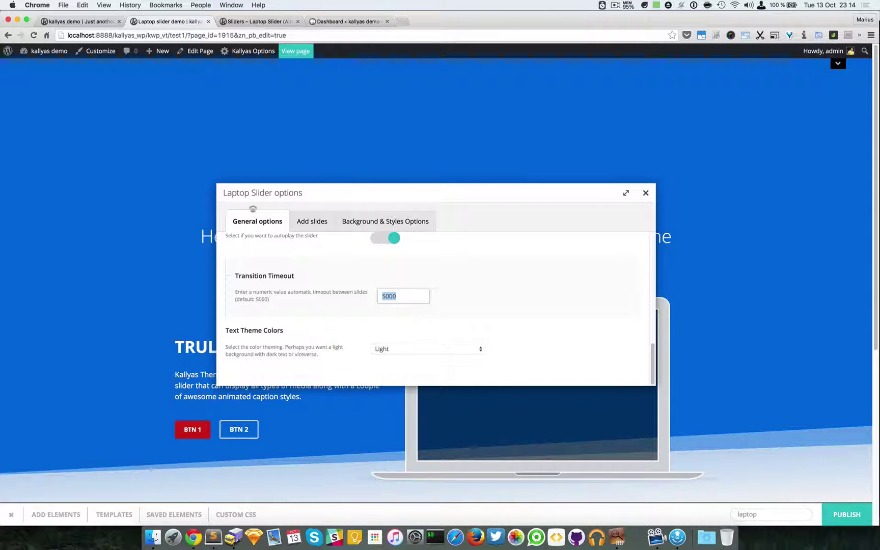
left_click_drag(257, 198, 365, 156)
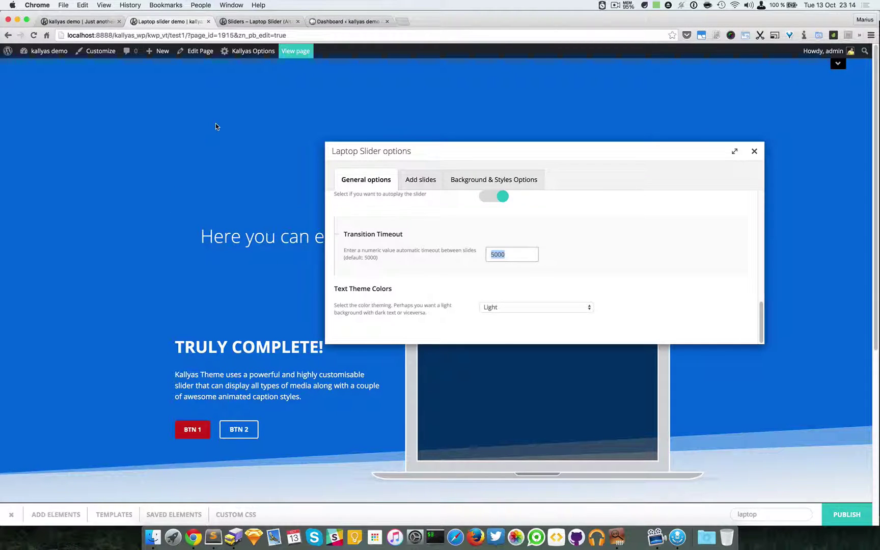
left_click(513, 308)
left_click(515, 315)
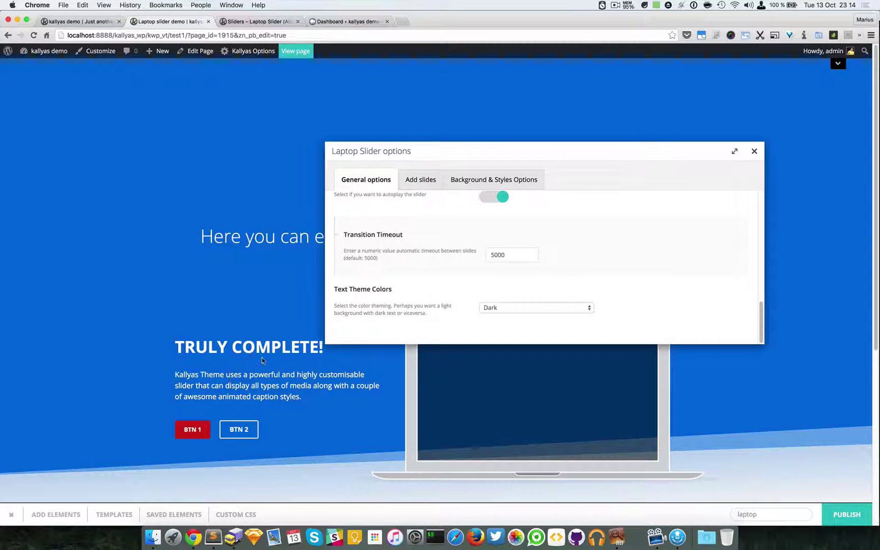
left_click(590, 308)
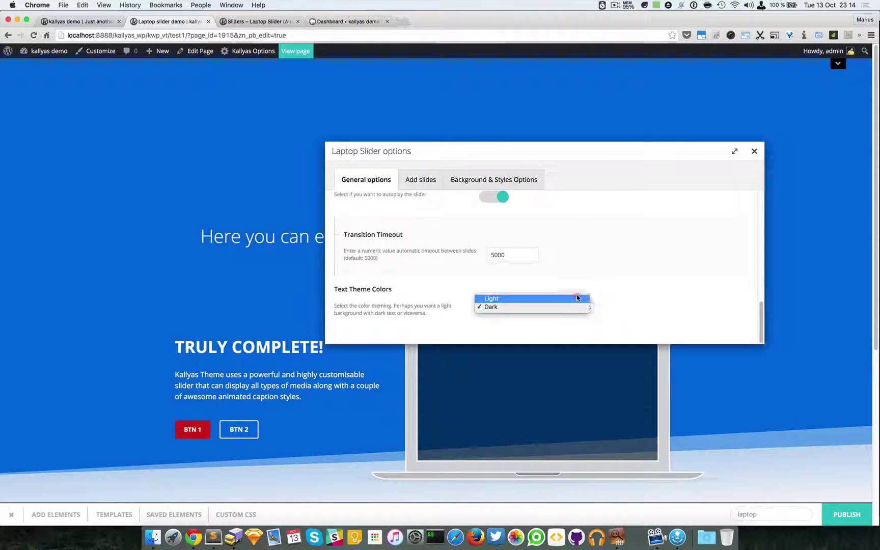
left_click(577, 296)
scroll(683, 305, "up", 15)
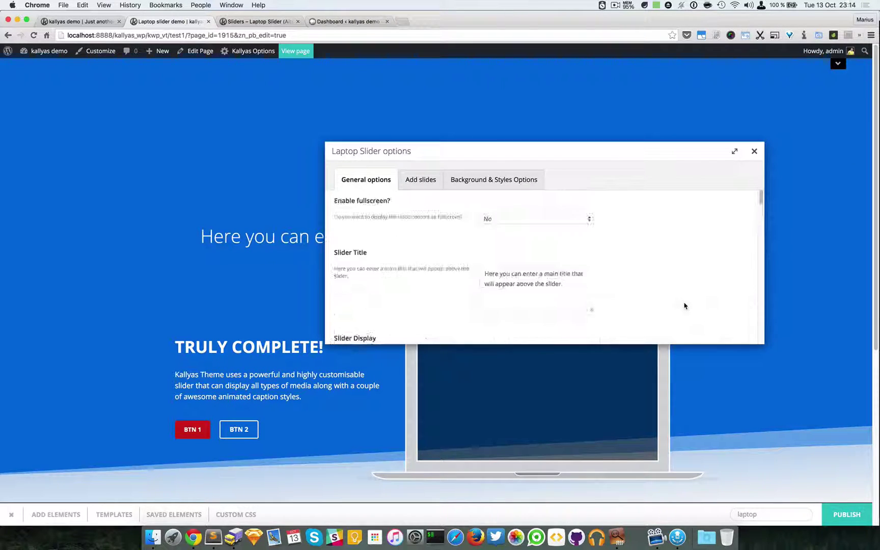
scroll(636, 270, "down", 15)
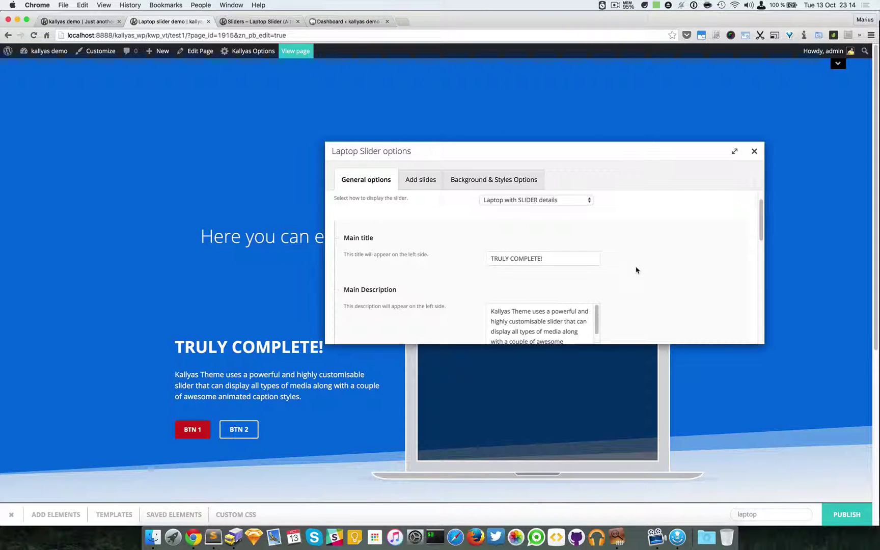
scroll(636, 270, "up", 10)
scroll(633, 274, "down", 2)
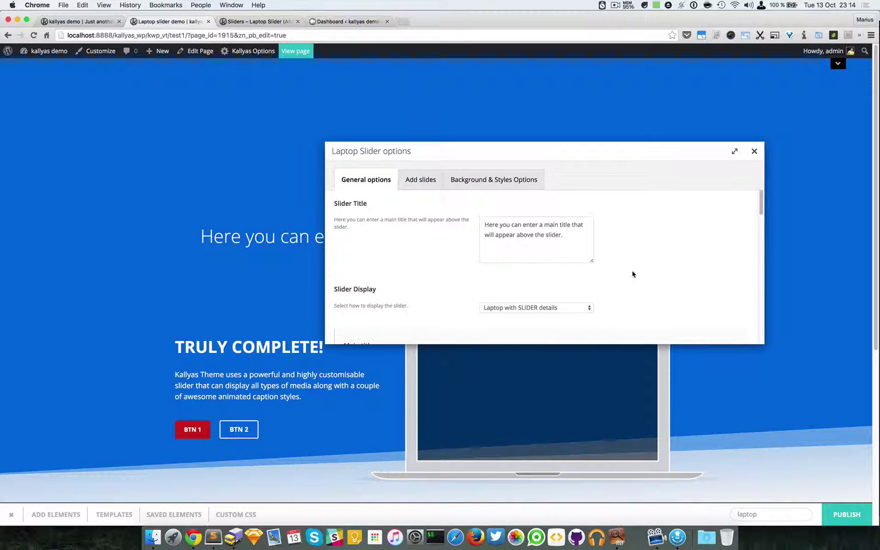
left_click(564, 309)
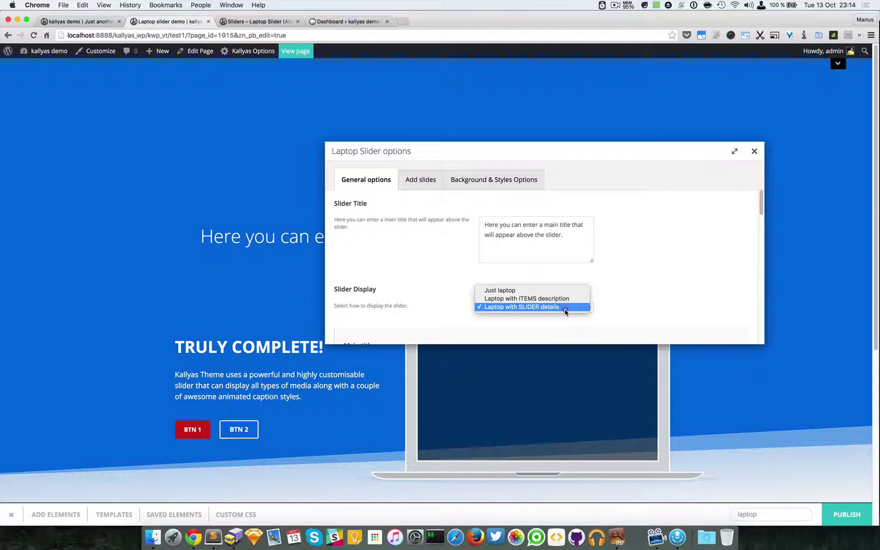
left_click(641, 307)
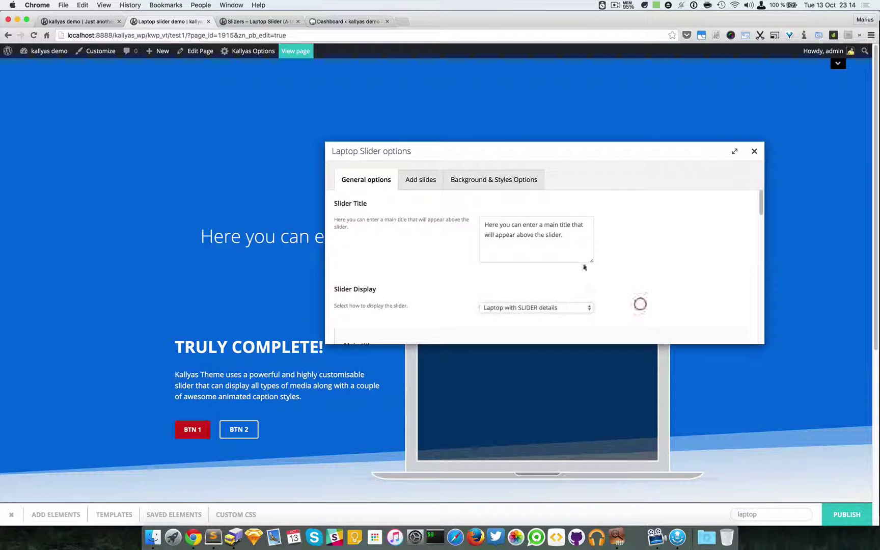
Step: Open the slider's Background & Styles options and keep Background Source Type at None
left_click(488, 180)
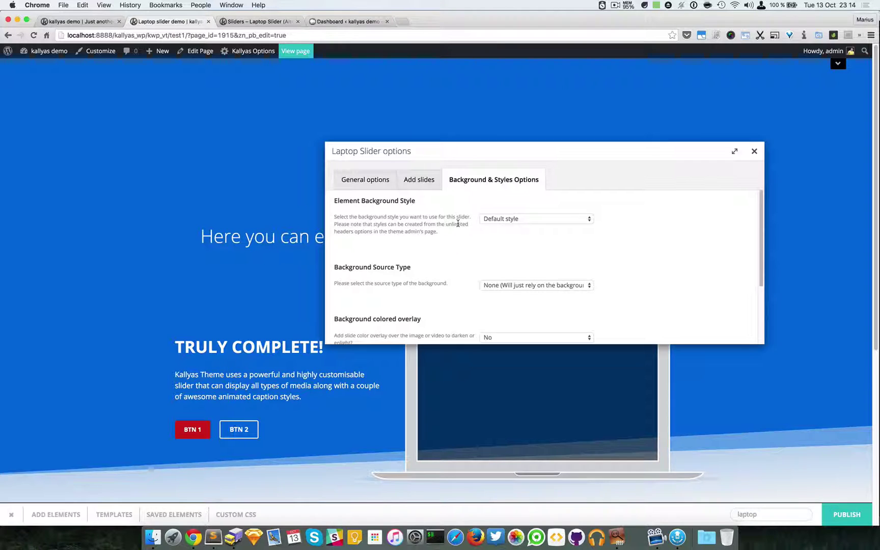
scroll(457, 224, "down", 2)
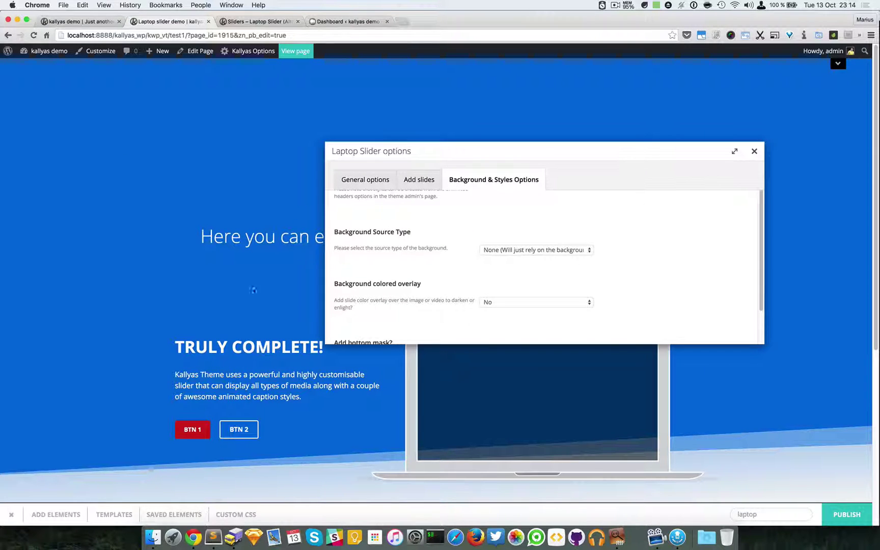
scroll(509, 271, "up", 2)
scroll(522, 285, "down", 1)
left_click(525, 268)
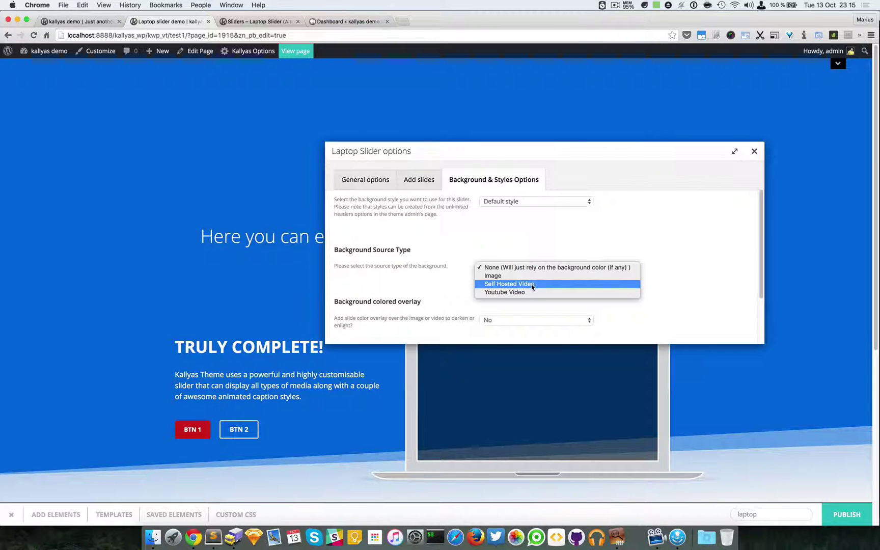
left_click(558, 309)
Step: Review the Add bottom mask choices and keep the current bottom mask setting
scroll(502, 302, "down", 2)
scroll(509, 290, "down", 2)
scroll(512, 278, "down", 1)
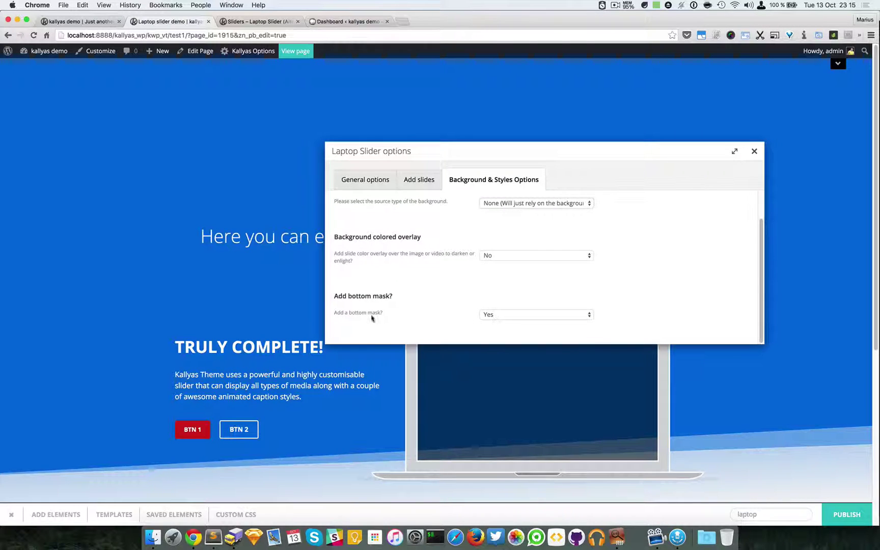
left_click(521, 317)
left_click(652, 313)
scroll(564, 273, "up", 3)
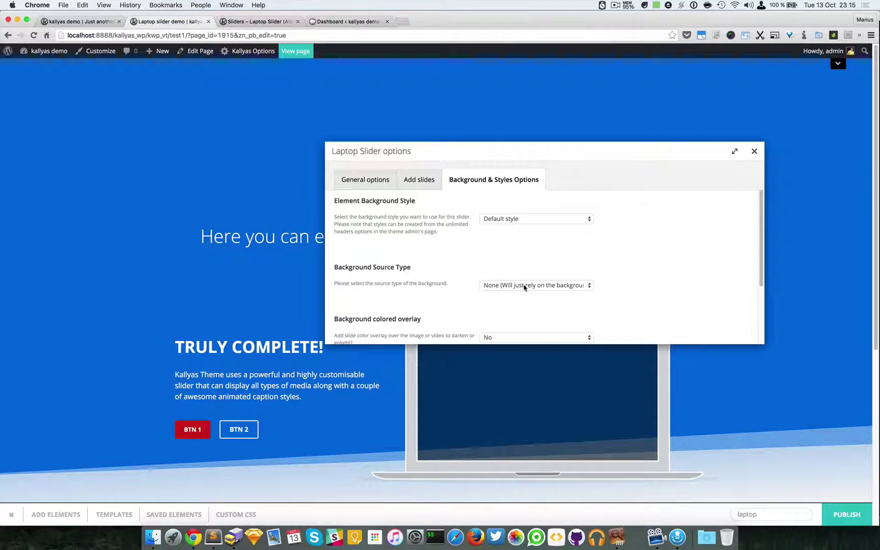
Step: Add a slide, clone it, and pick the orange shorts image for the second slide
left_click(419, 179)
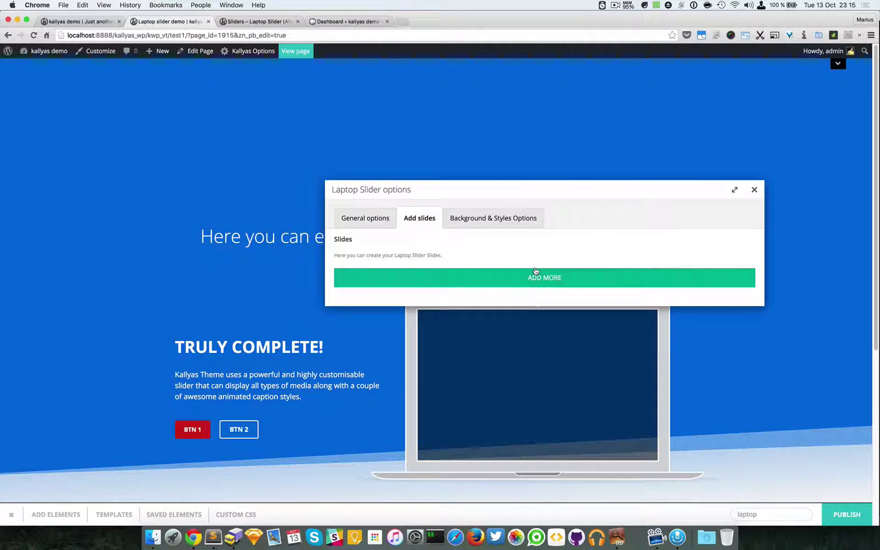
left_click(554, 275)
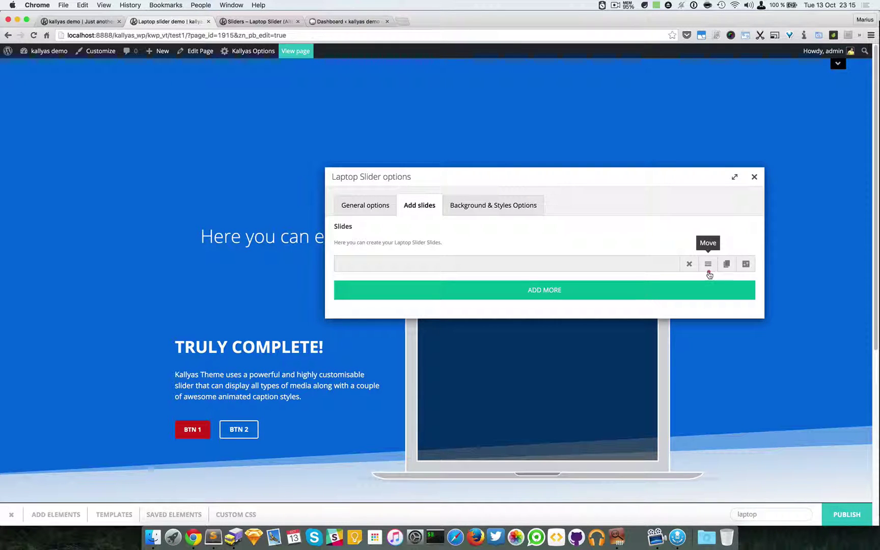
left_click(727, 265)
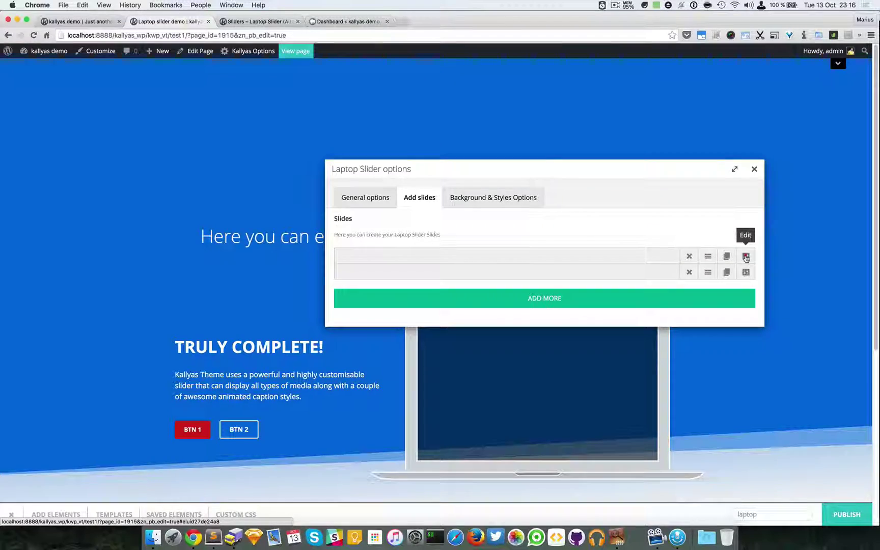
left_click(745, 273)
left_click(397, 247)
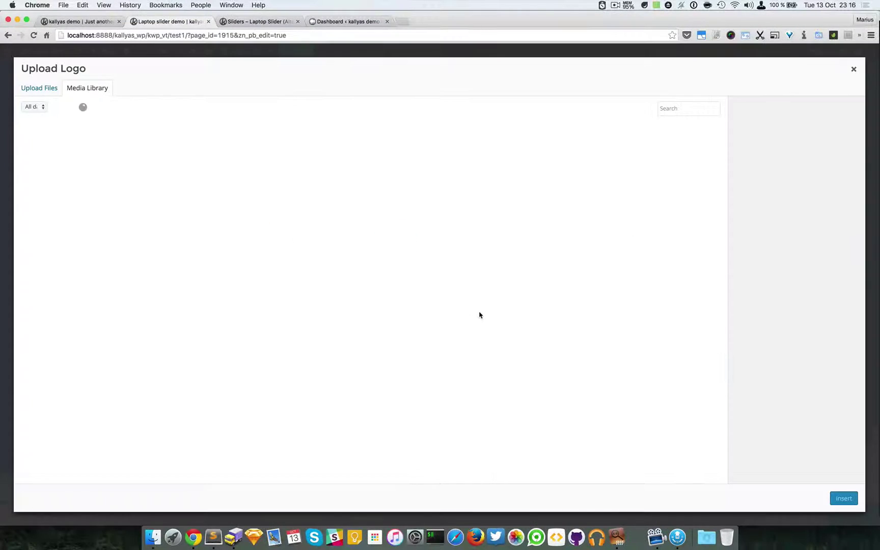
left_click(415, 351)
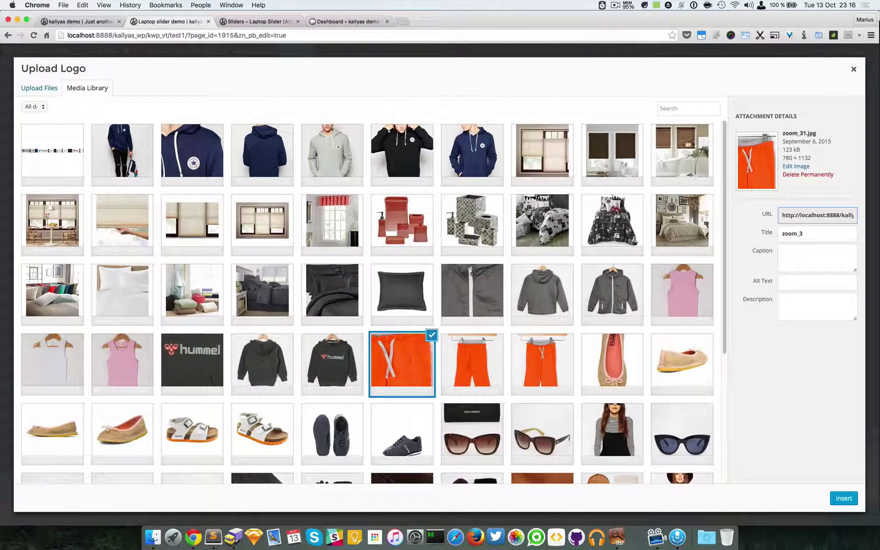
Step: Insert the orange shorts image into the slide and move the options window right
left_click(843, 498)
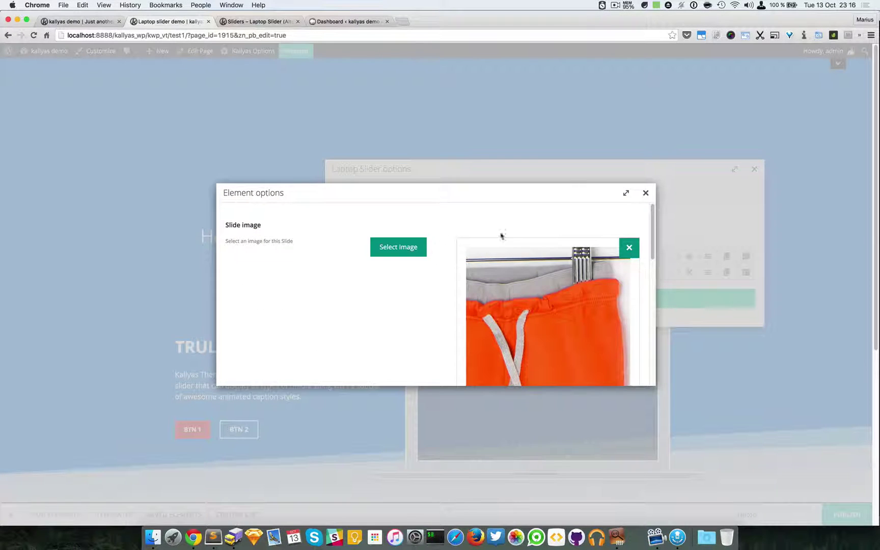
scroll(407, 300, "down", 8)
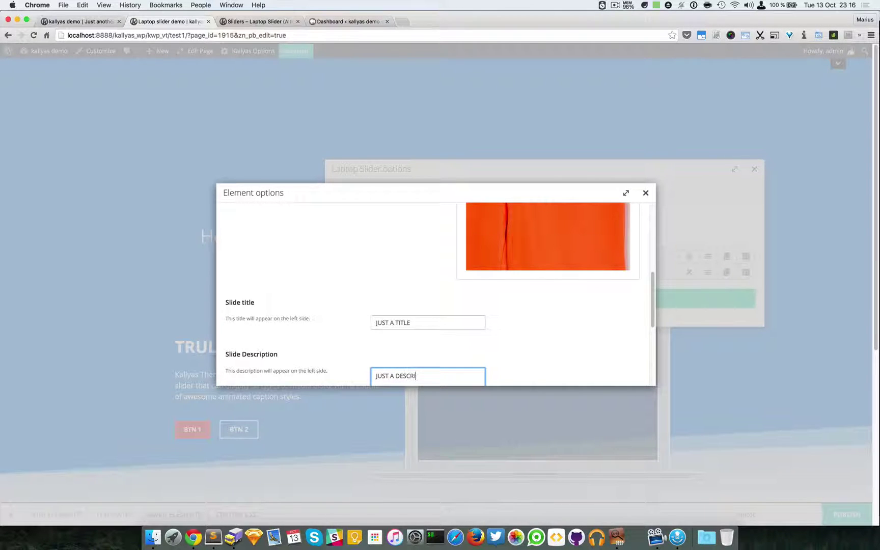
scroll(410, 323, "down", 6)
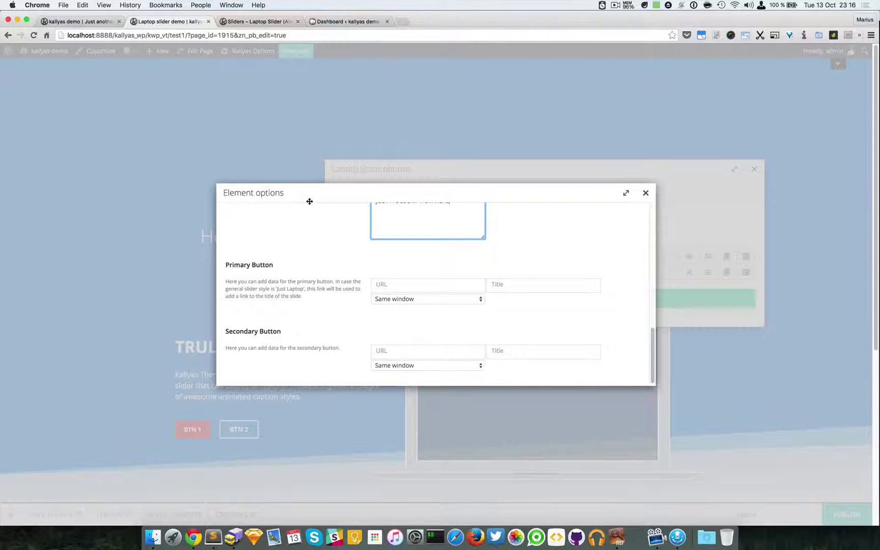
left_click_drag(309, 201, 409, 197)
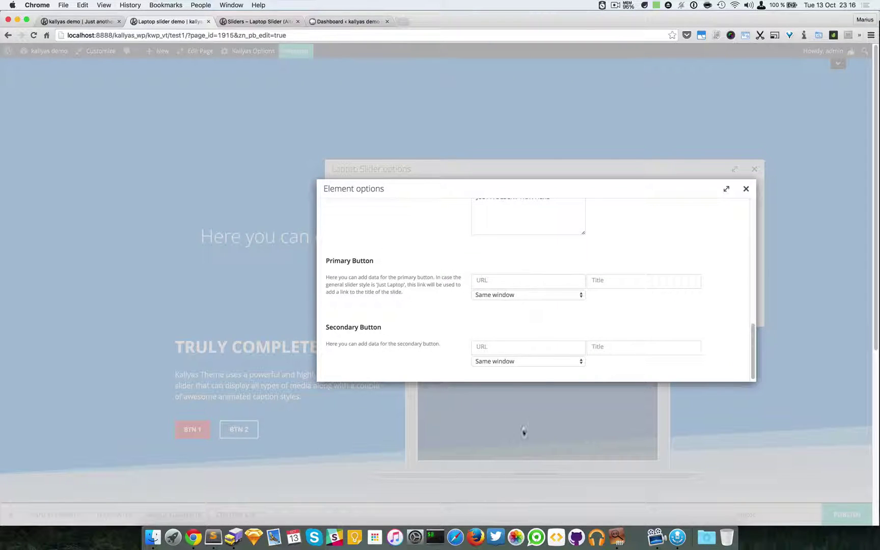
Step: Enter # as the button link and start the secondary button title BTN2
type("#")
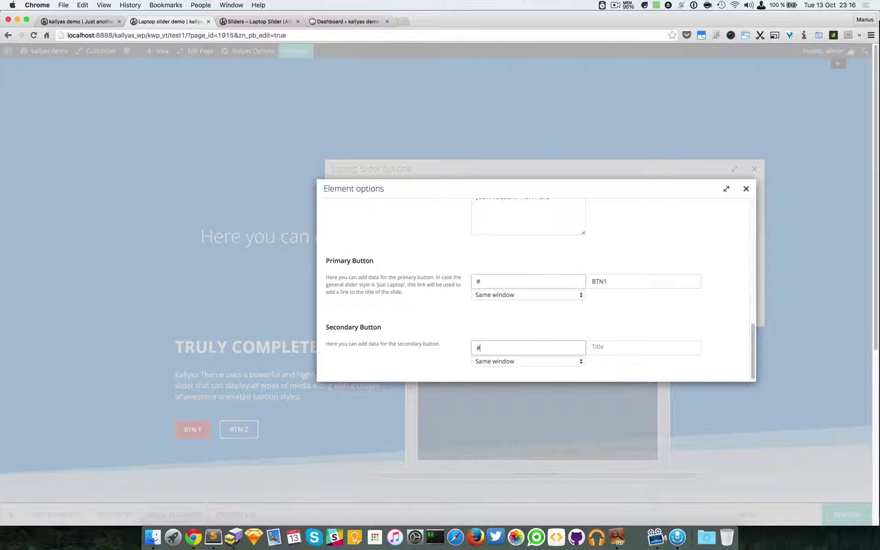
left_click(644, 348)
type("BTN2")
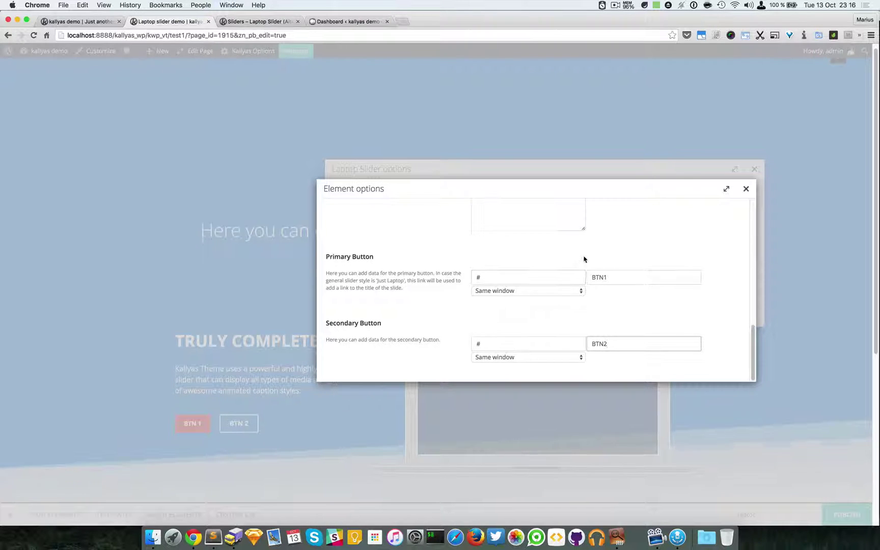
scroll(584, 257, "down", 3)
scroll(593, 281, "up", 2)
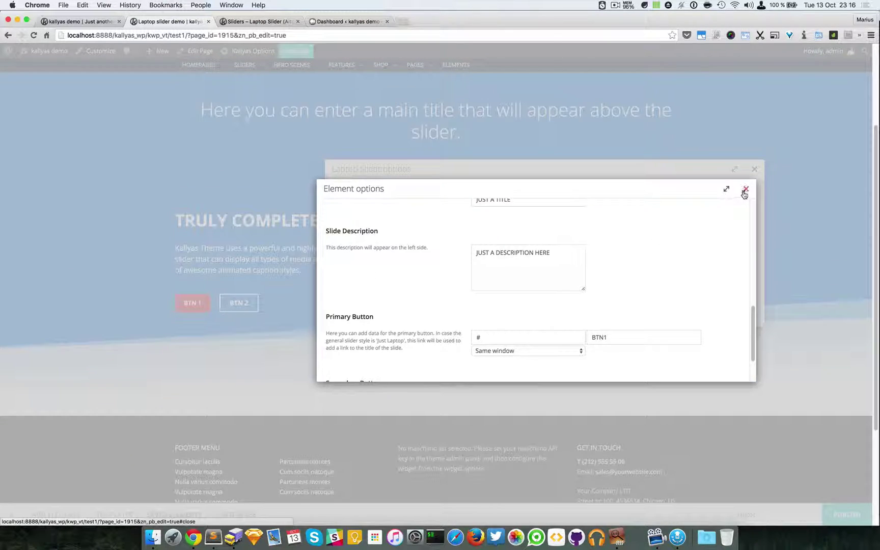
Step: Delete the second slide and clone the remaining slide twice, giving three slides
left_click(745, 188)
left_click(746, 272)
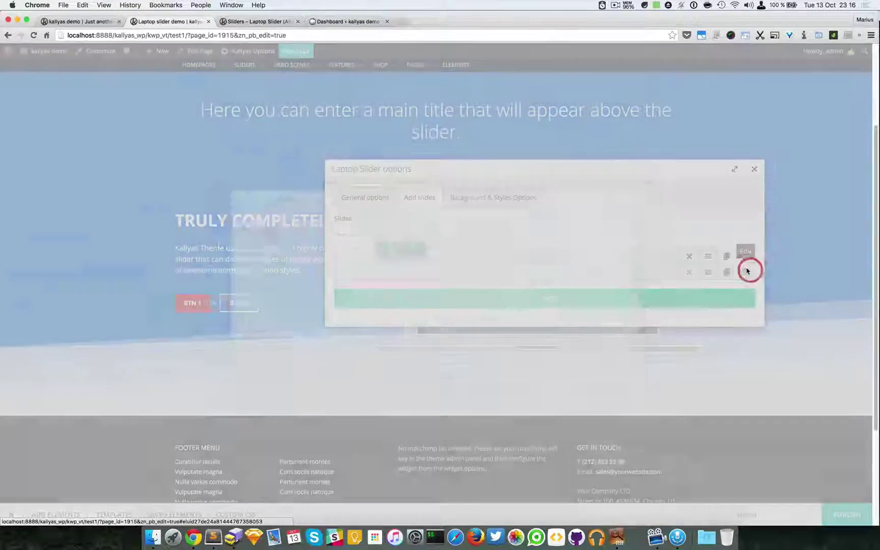
left_click(644, 194)
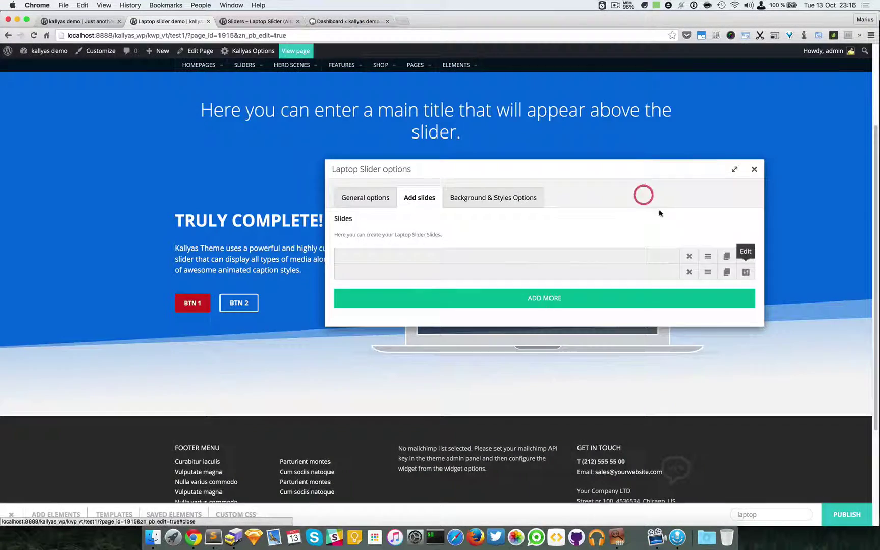
left_click(689, 272)
left_click(389, 299)
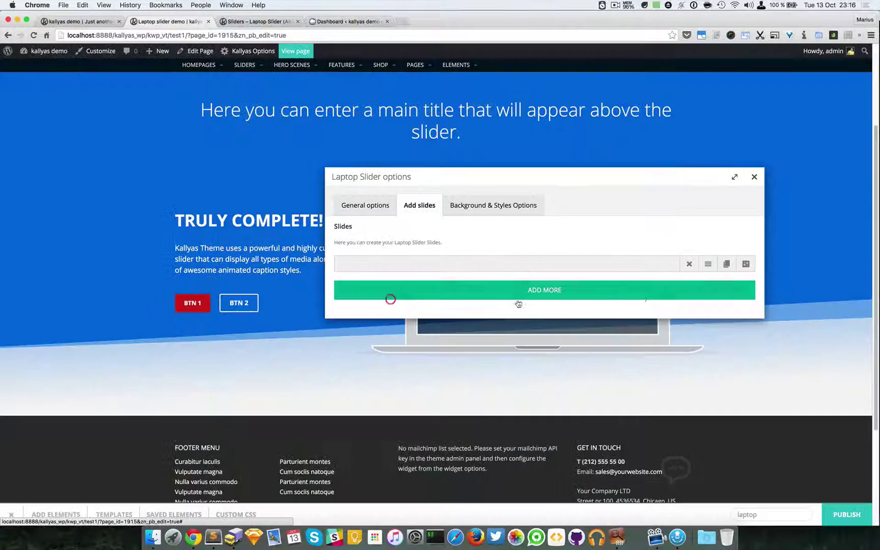
left_click(727, 263)
left_click(728, 270)
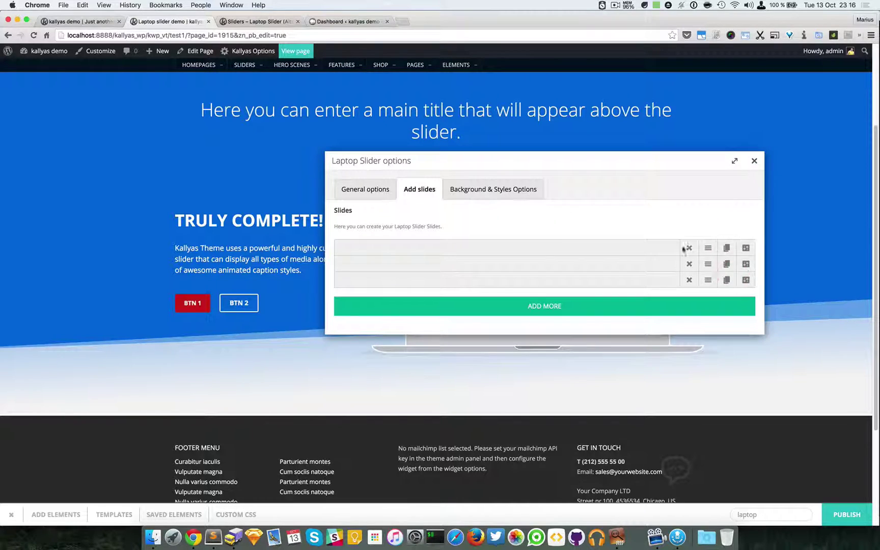
Step: Set the second slide's image to the bedding photo
left_click(746, 248)
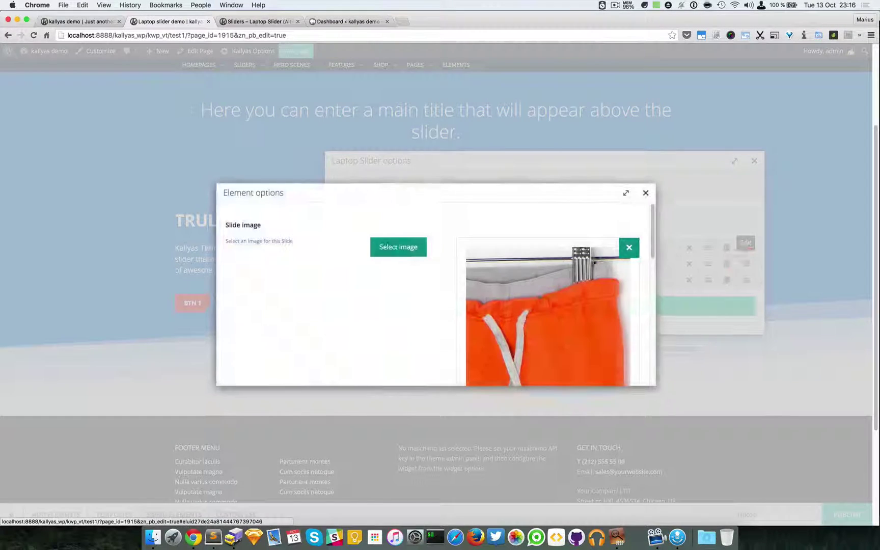
left_click(419, 244)
left_click(556, 225)
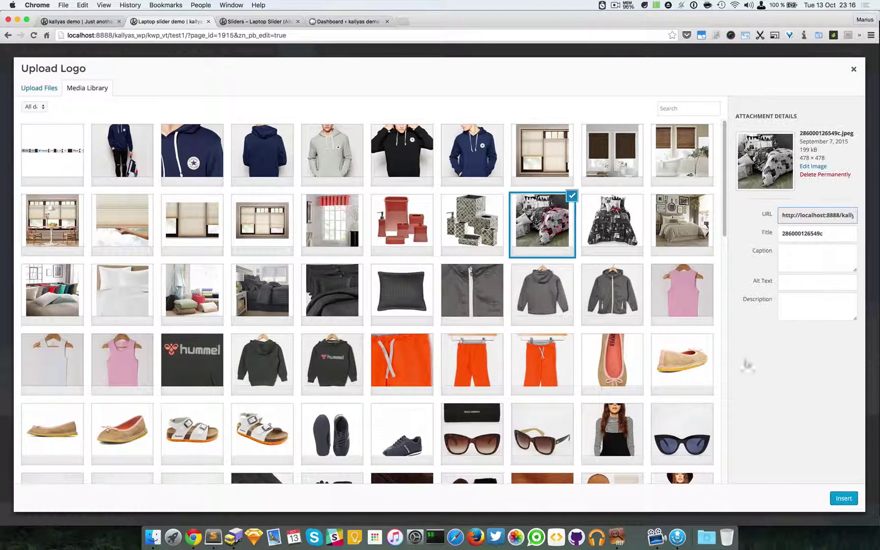
left_click(843, 498)
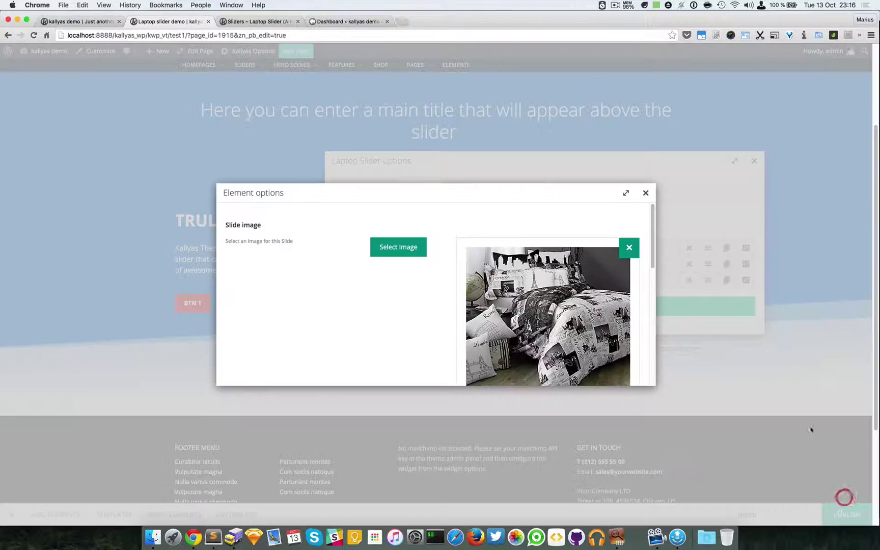
left_click(646, 192)
Step: Set the third slide's image to the black hoodie photo and close the slider options
left_click(745, 279)
scroll(413, 249, "down", 4)
scroll(421, 255, "up", 4)
left_click(421, 252)
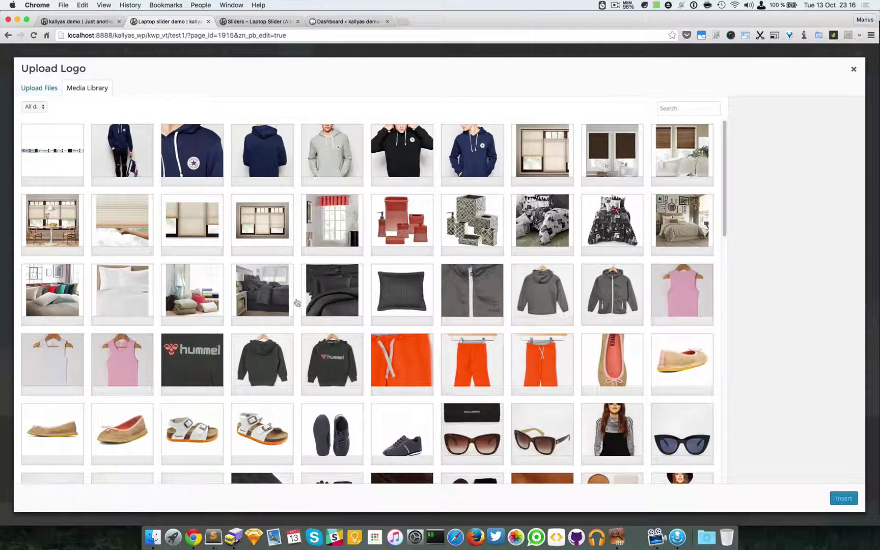
left_click(260, 367)
left_click(844, 501)
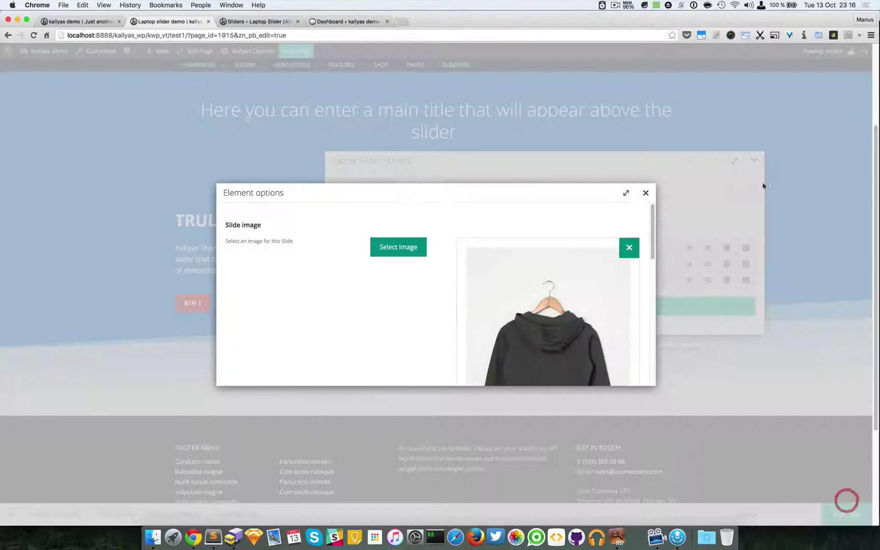
left_click(644, 192)
left_click(754, 161)
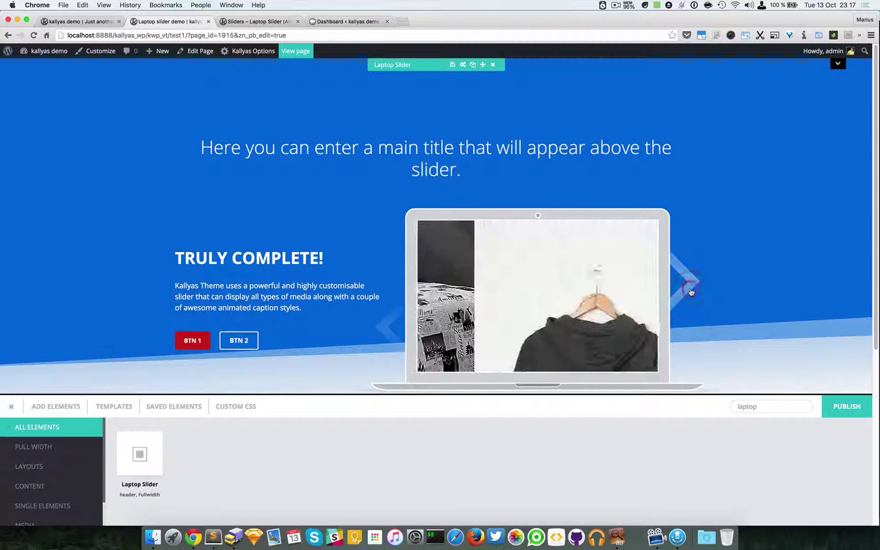
Step: Show the site header, close the elements panel, and swipe the slider to the orange shorts slide
left_click(838, 63)
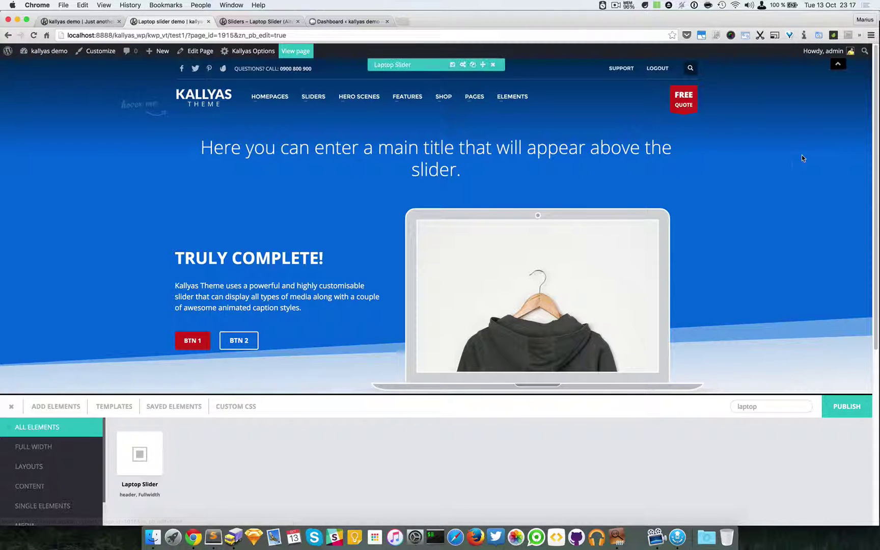
left_click(12, 406)
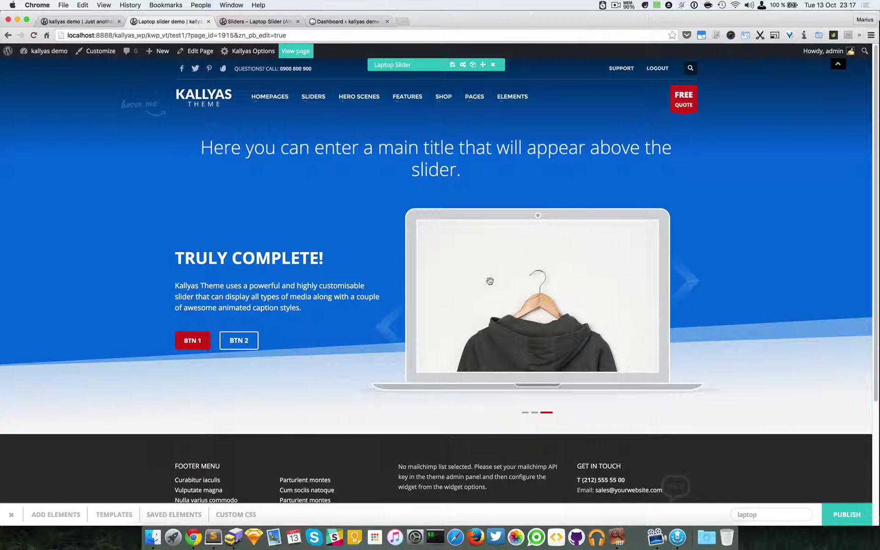
left_click_drag(573, 291, 542, 291)
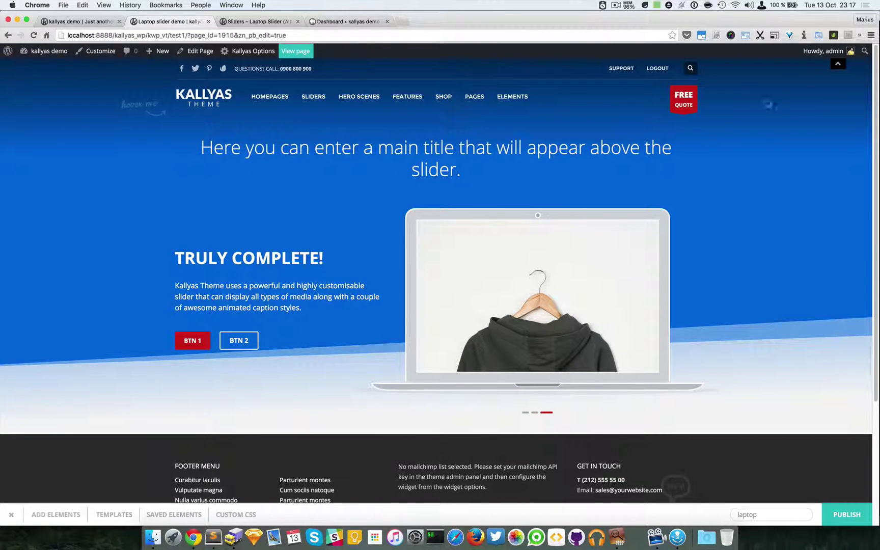
Step: Hide the header and change the slider's Slider Display to 'Laptop with ITEMS description'
left_click(838, 63)
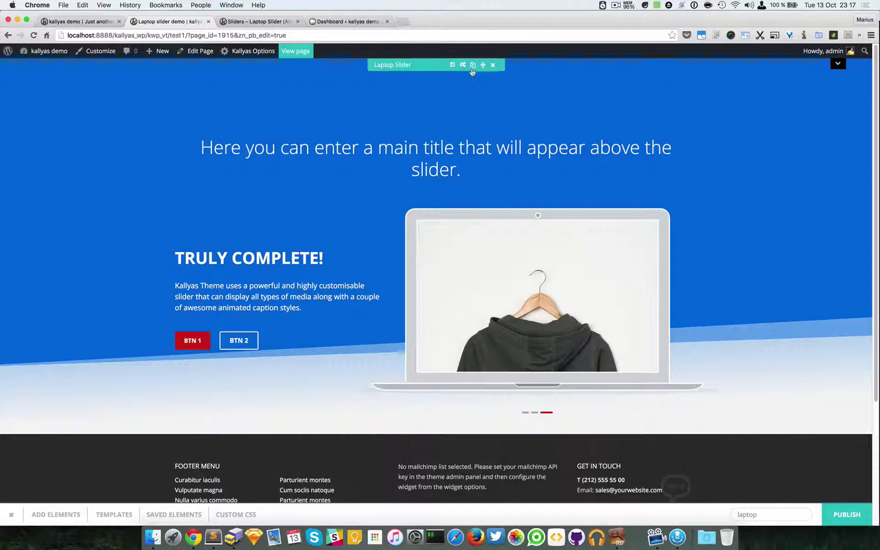
left_click(463, 65)
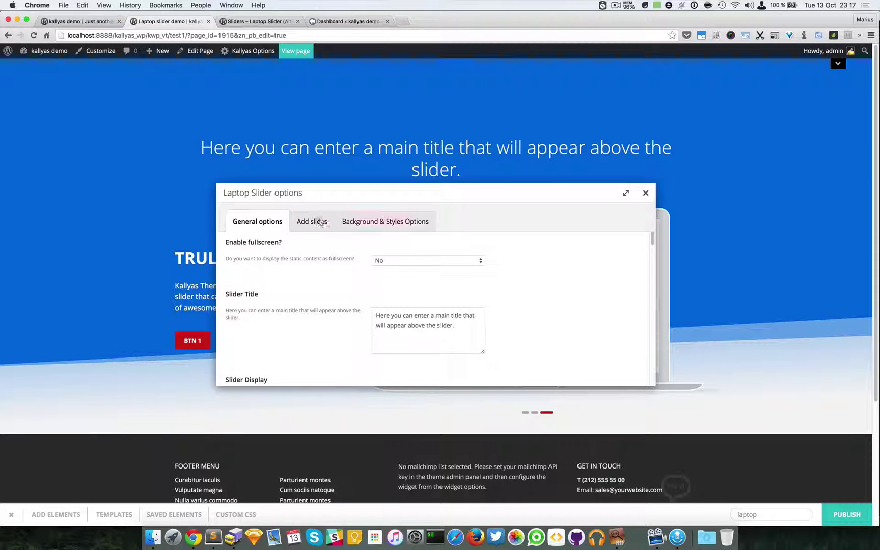
scroll(334, 314, "down", 3)
left_click(428, 316)
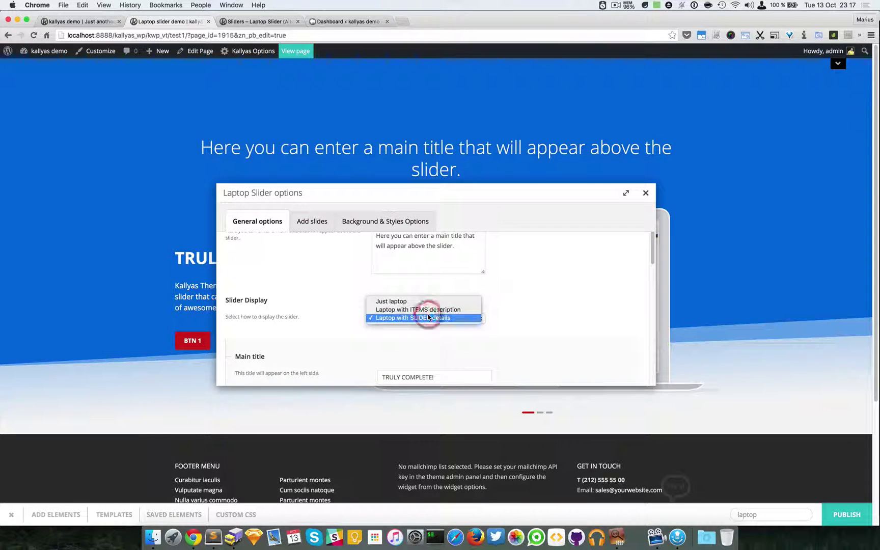
left_click(427, 310)
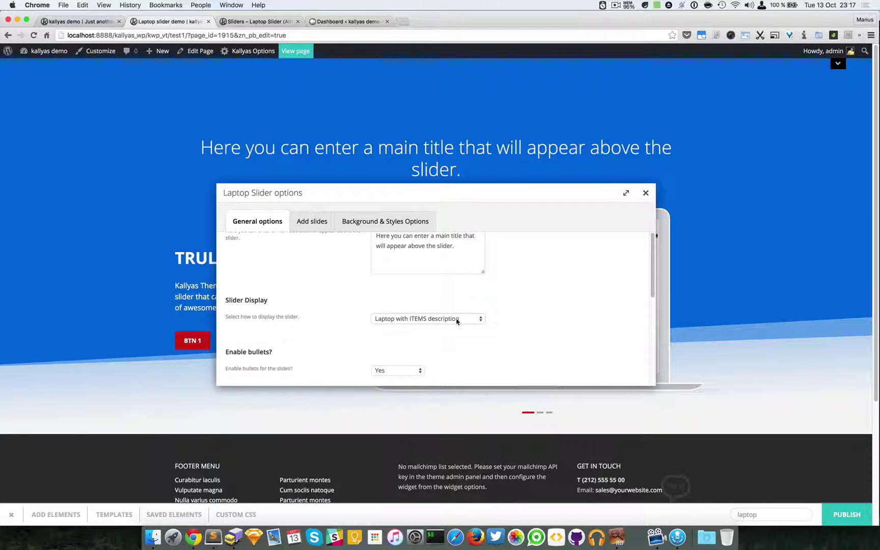
left_click(645, 193)
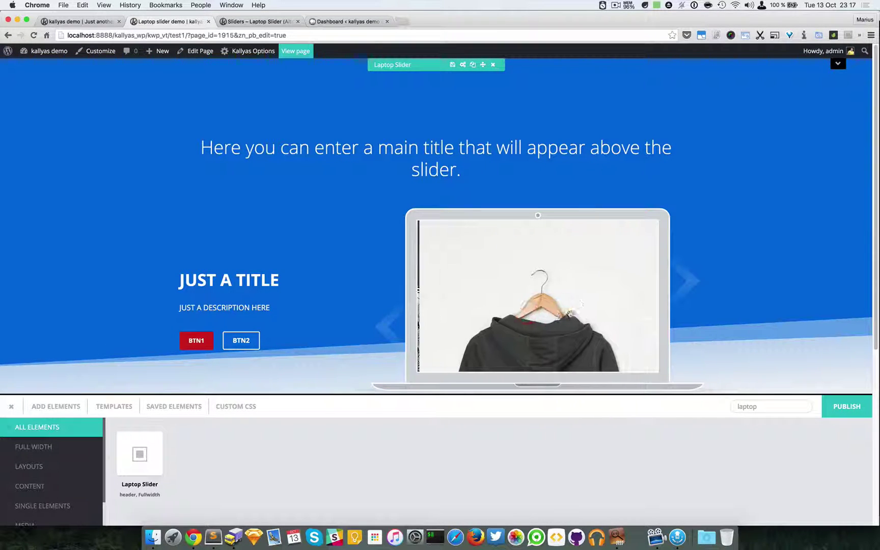
Step: Change the laptop slider's Slider Display option to 'Just laptop'
left_click(835, 70)
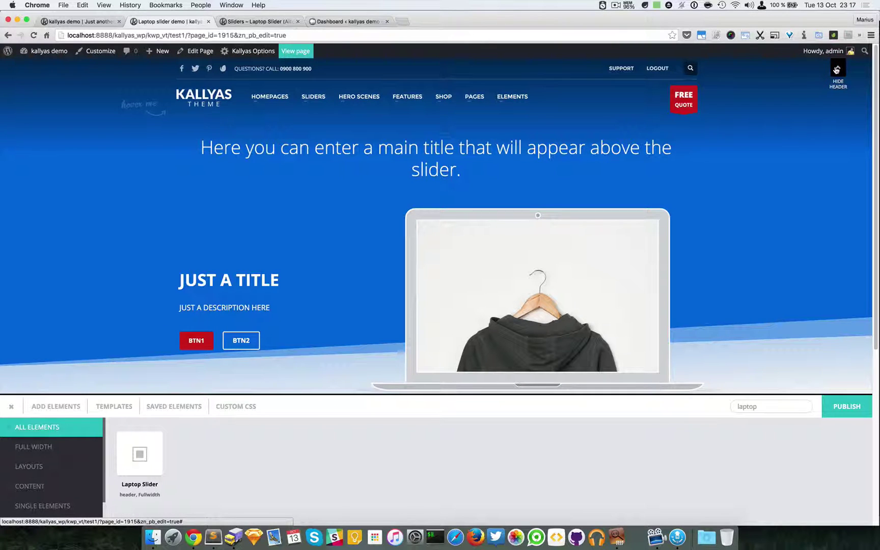
left_click(835, 69)
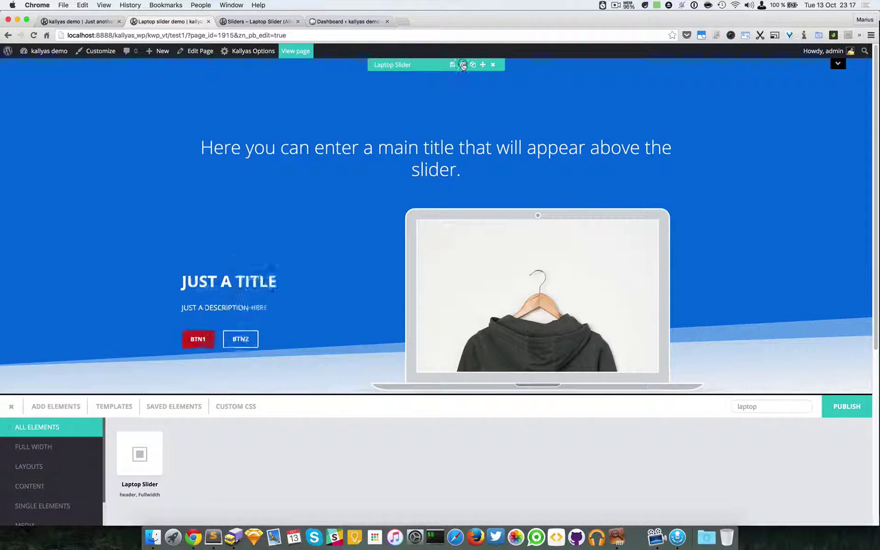
left_click(462, 65)
scroll(375, 335, "down", 5)
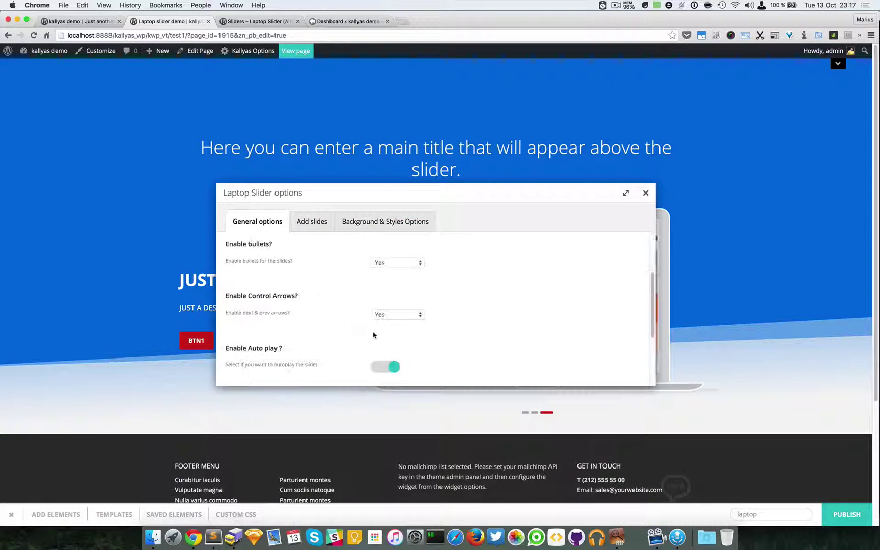
scroll(379, 285, "up", 2)
left_click(400, 265)
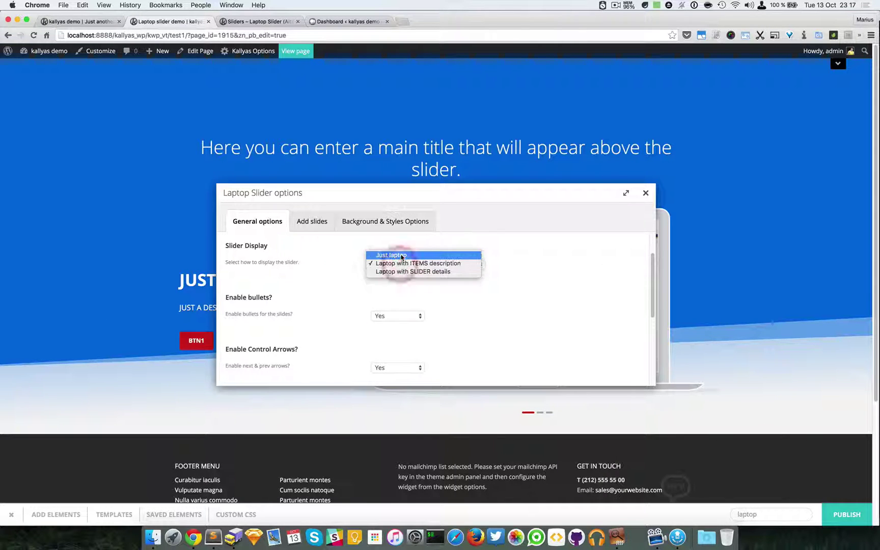
left_click(399, 255)
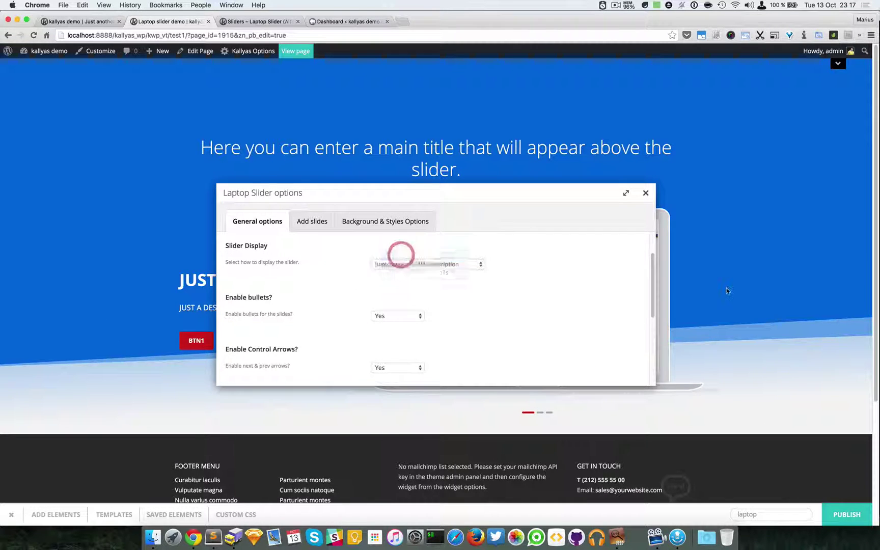
left_click(645, 194)
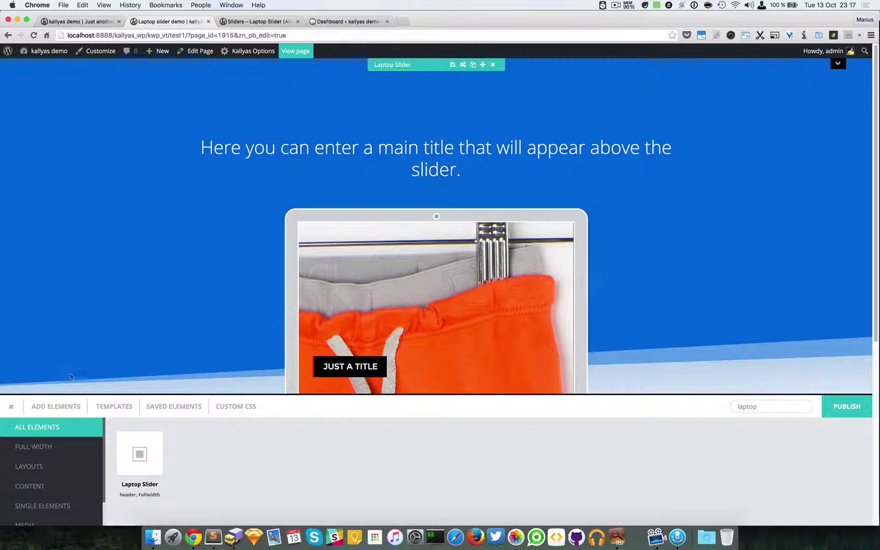
Step: Close the Add Elements panel and reveal the site header above the Just laptop slider
left_click(11, 406)
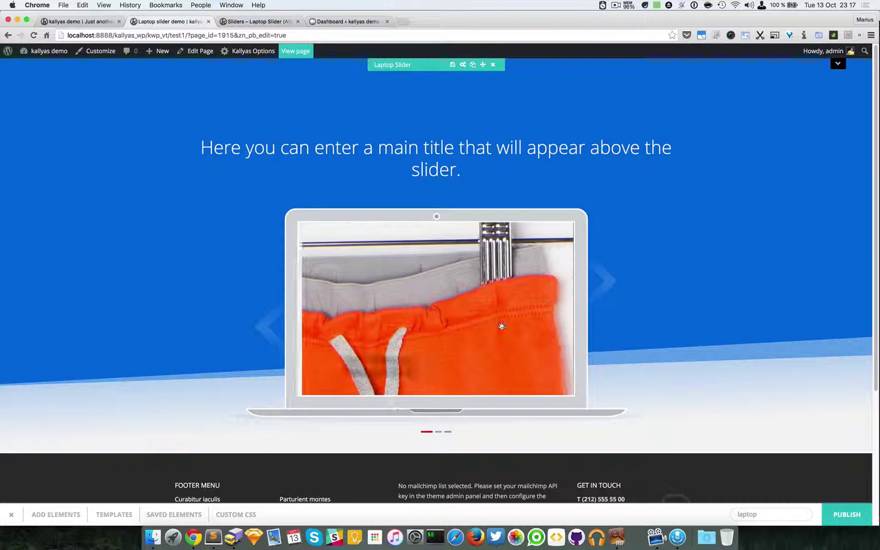
left_click(837, 63)
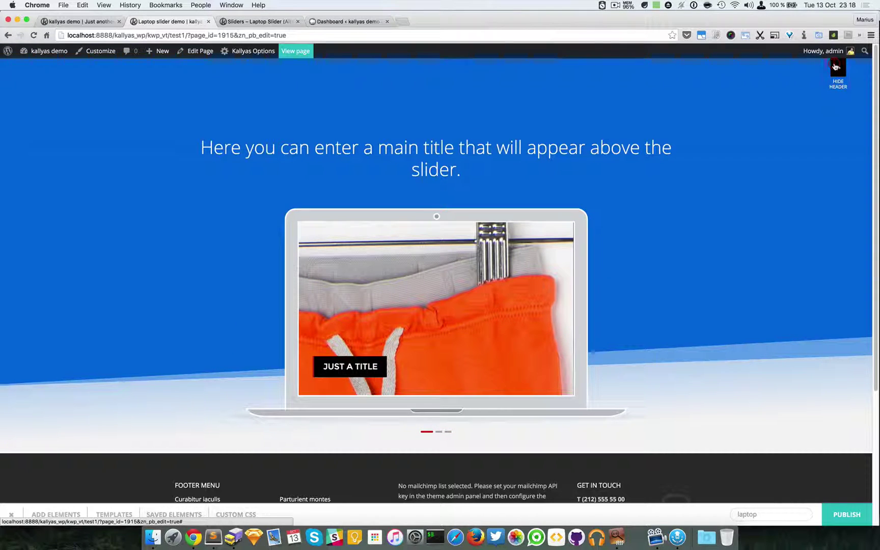